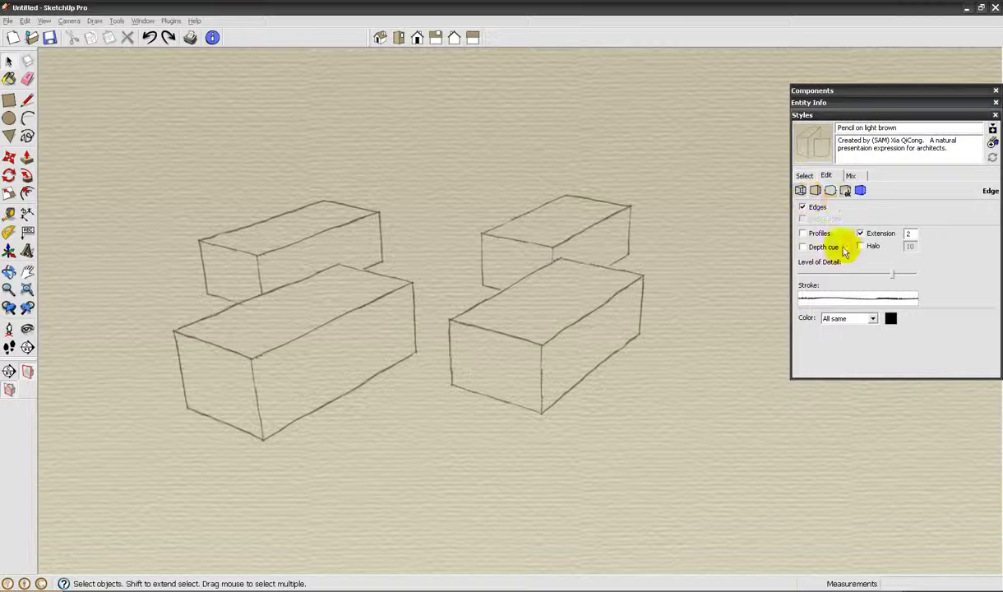
# Review the current style's watermark and edge settings, and apply the Default Engineering style from the model's styles
pyautogui.click(845, 190)
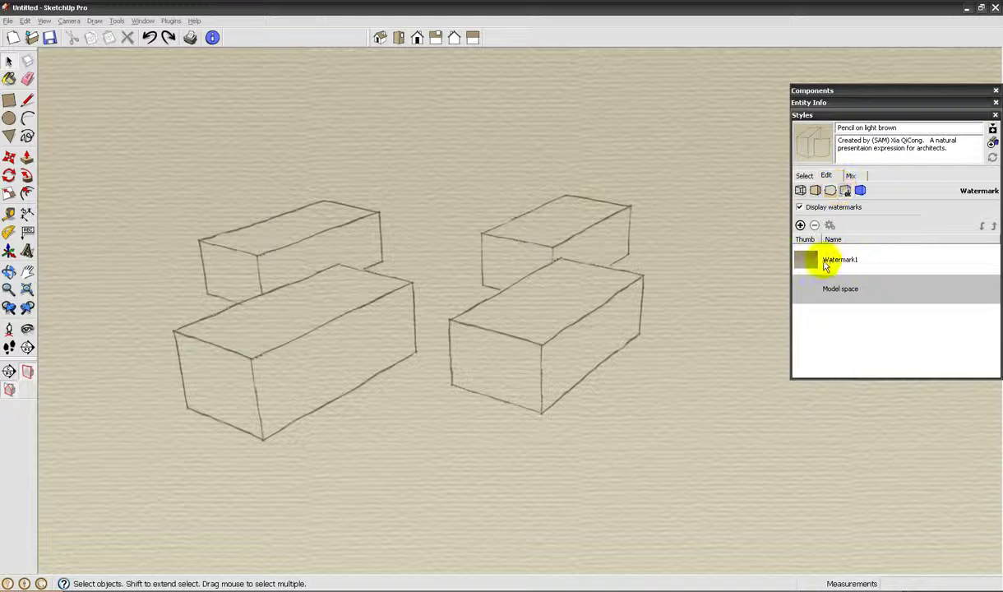
pyautogui.click(800, 190)
pyautogui.click(804, 175)
pyautogui.click(829, 190)
pyautogui.click(871, 218)
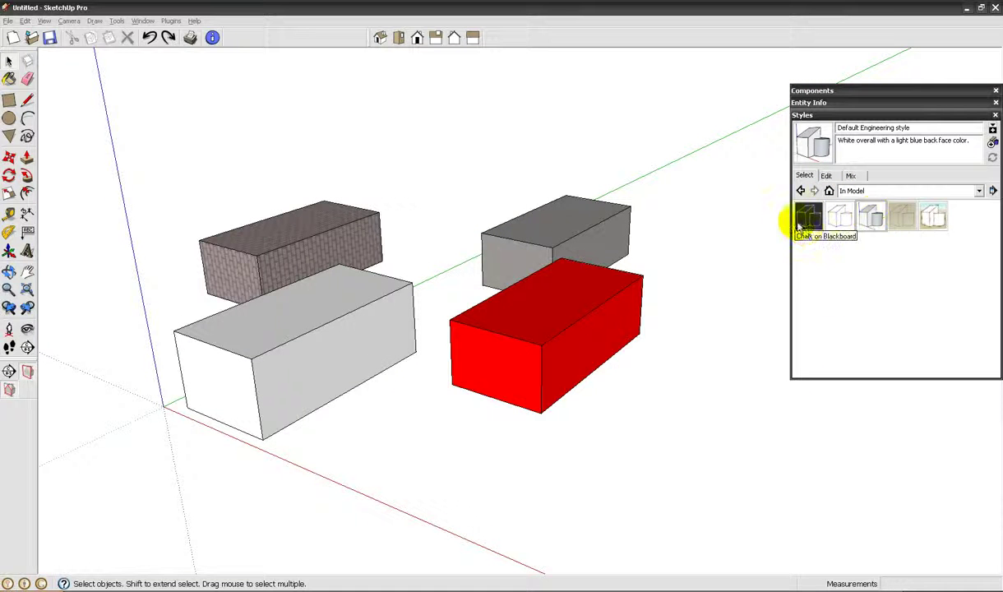
# Switch to the web browser and look through the downloadable styles on the SketchUp Artists styles page
pyautogui.click(978, 191)
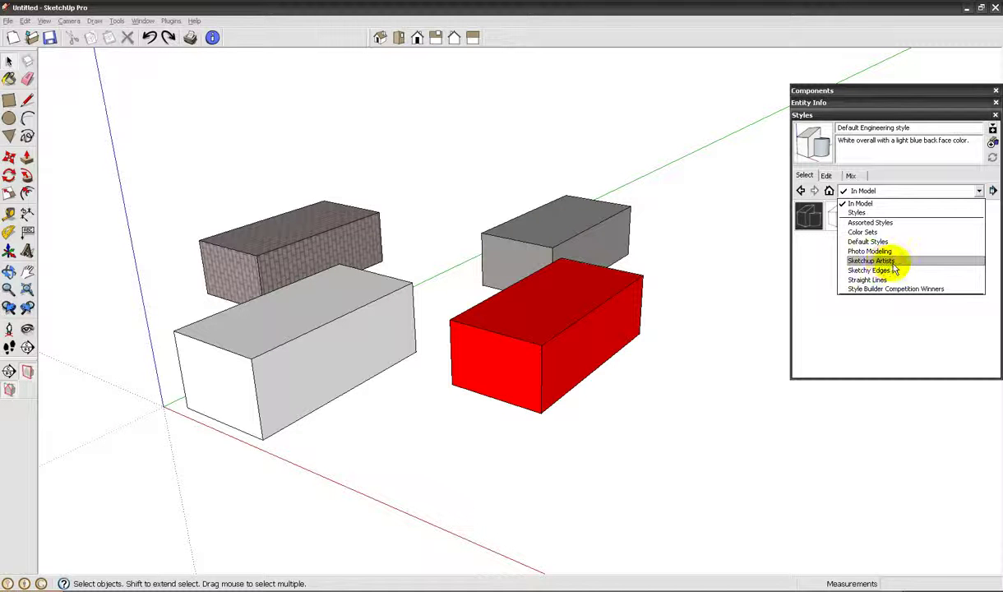
pyautogui.click(705, 477)
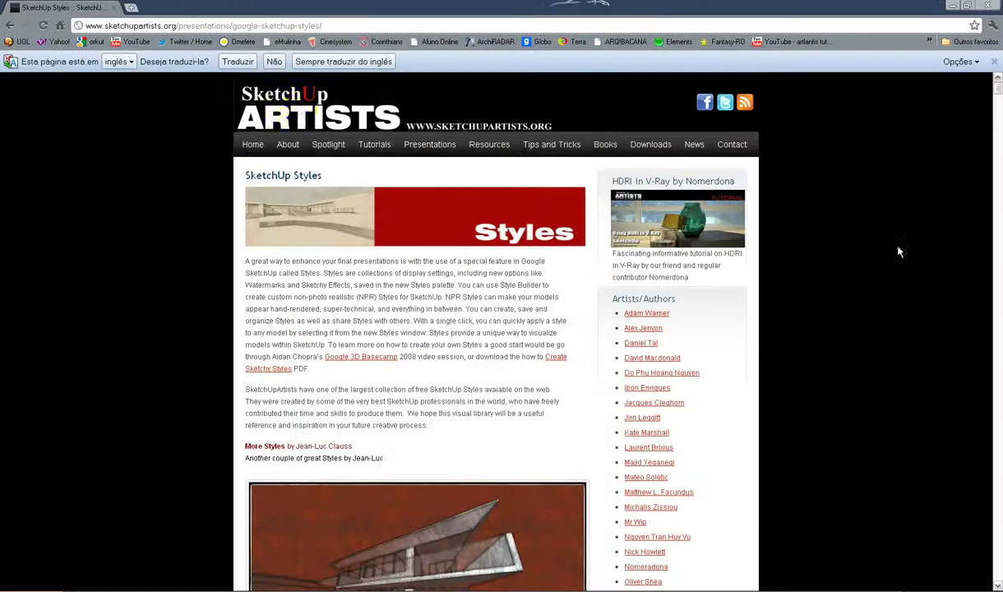
pyautogui.moveTo(389, 147)
pyautogui.scroll(-3, 559, 327)
pyautogui.scroll(-1, 420, 278)
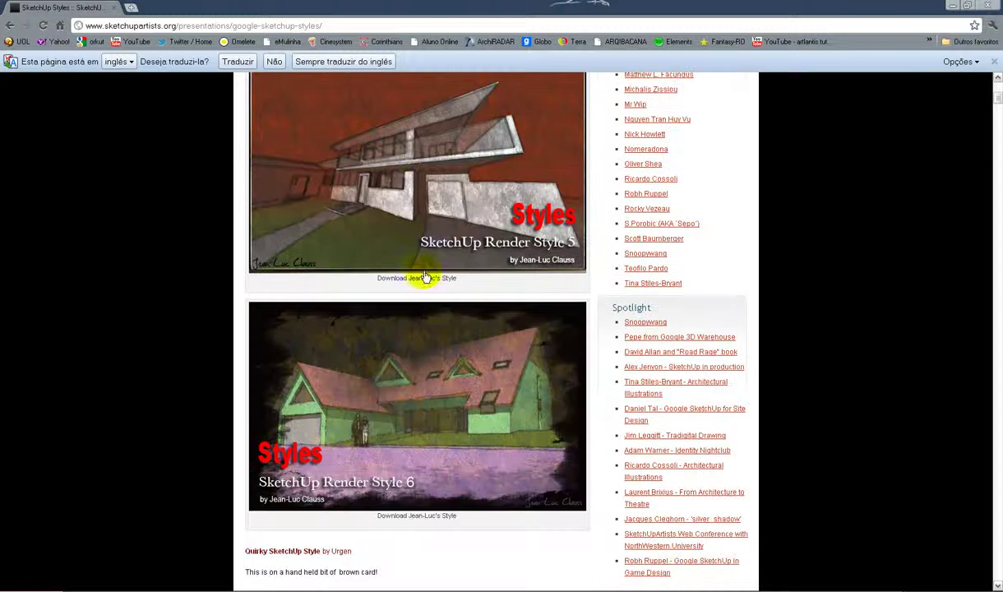
pyautogui.scroll(-2, 391, 367)
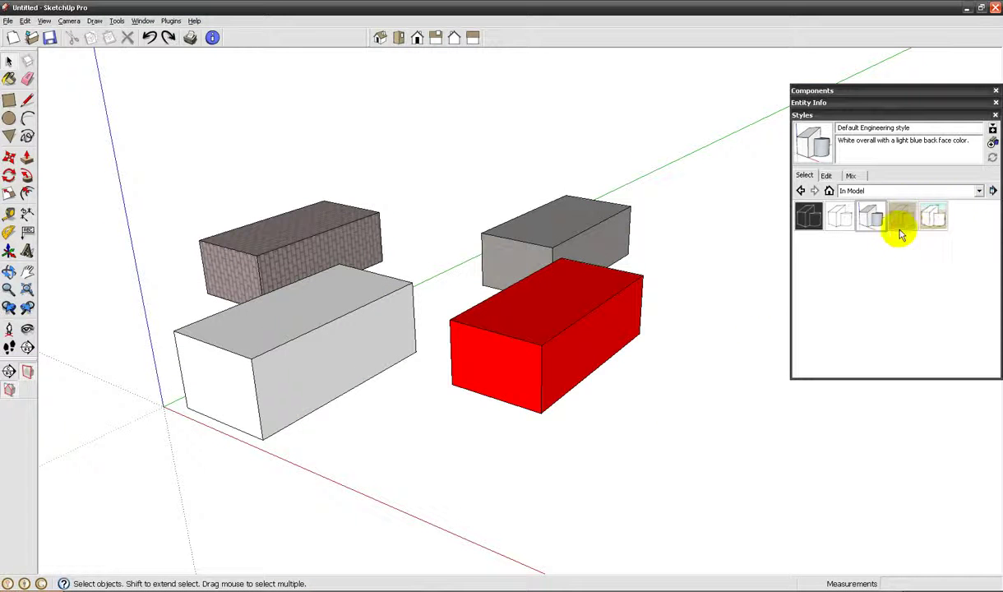
# Try Grunge Style1 from the Sketchup Artists collection on the model and return to the in-model styles
pyautogui.click(977, 190)
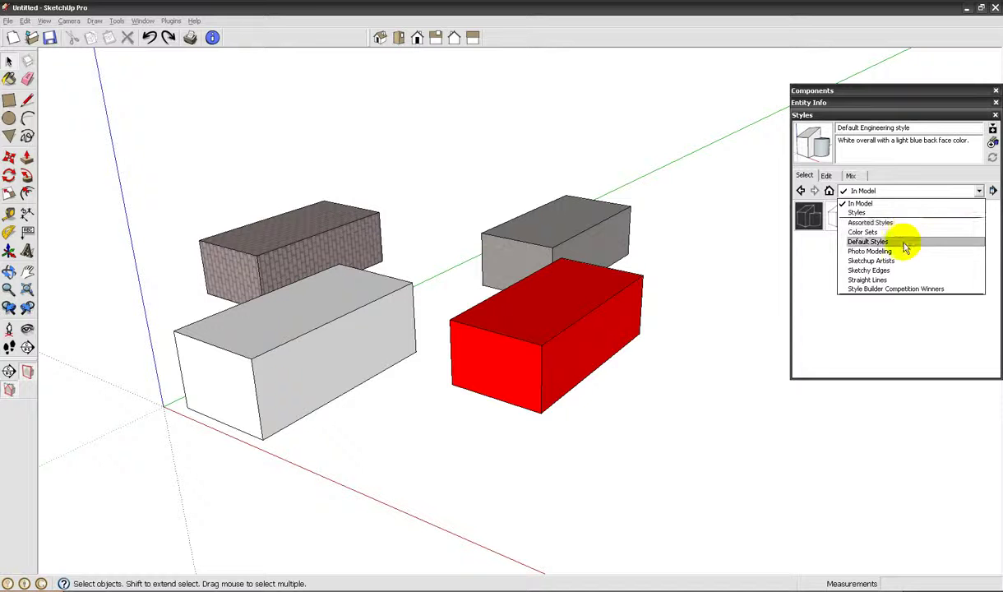
pyautogui.click(954, 260)
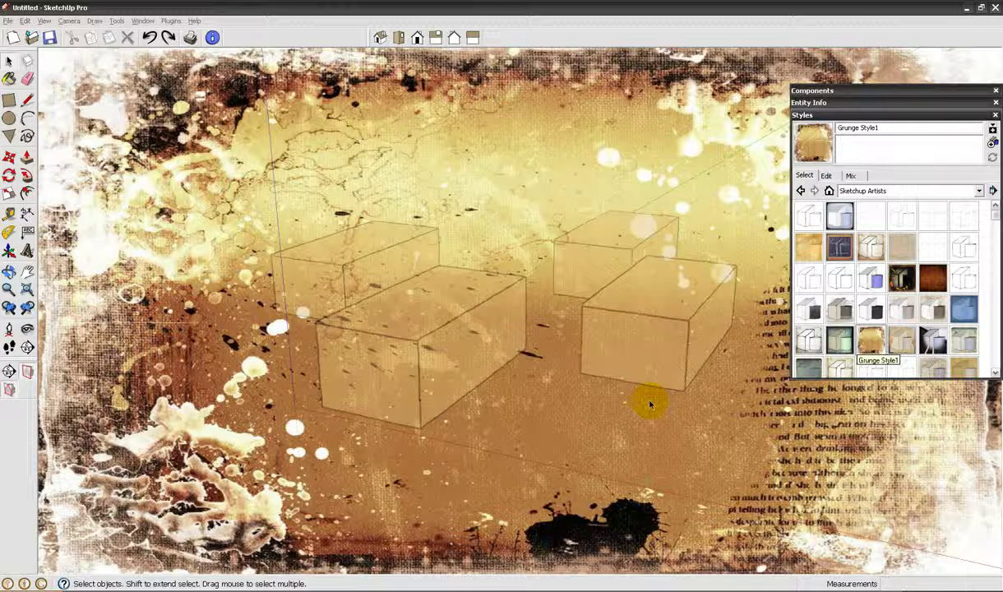
pyautogui.click(830, 191)
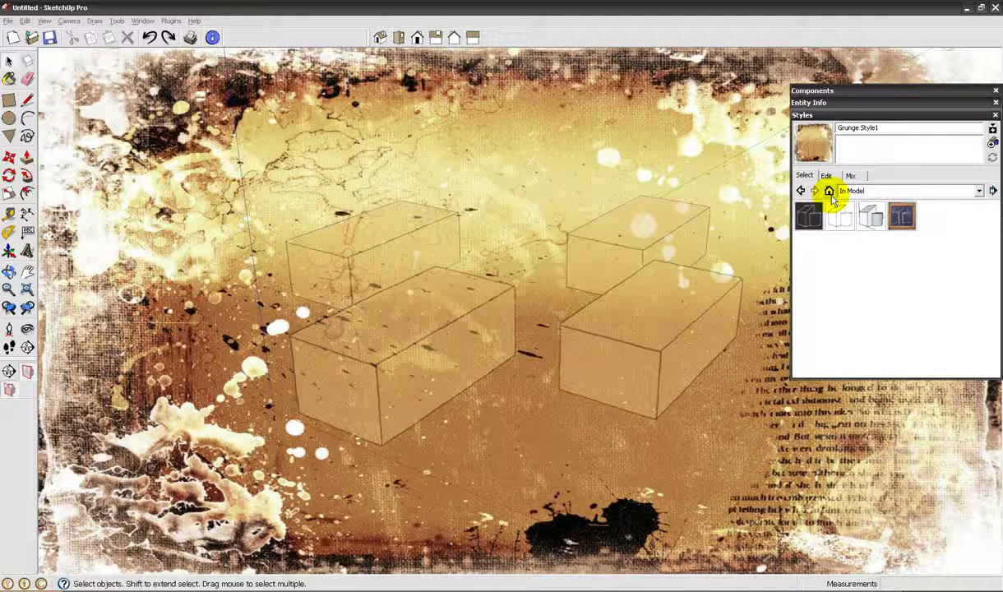
# Purge the unused styles from the model, keeping the Default Engineering style active
pyautogui.click(978, 190)
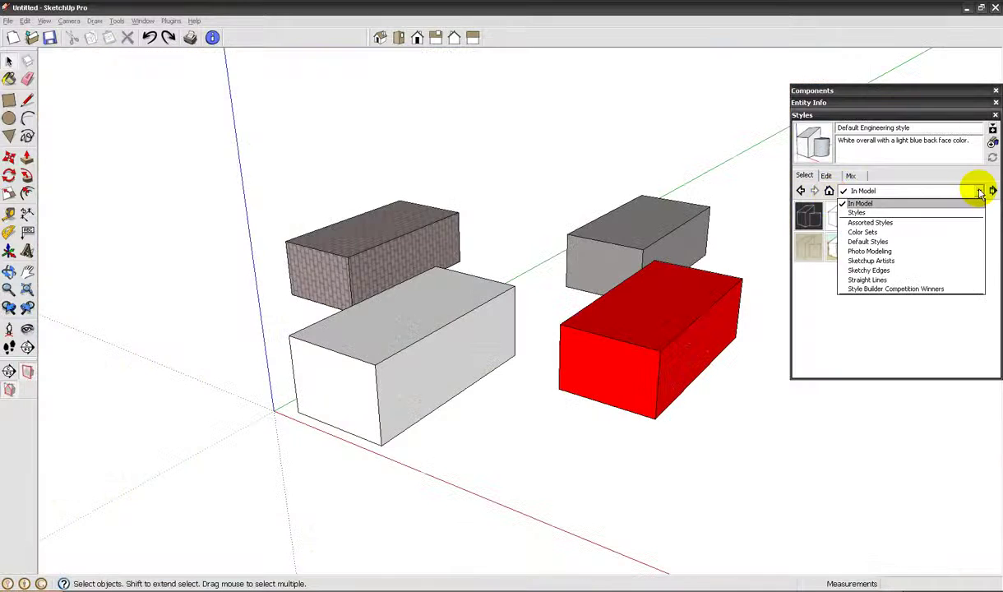
pyautogui.click(979, 192)
pyautogui.click(992, 190)
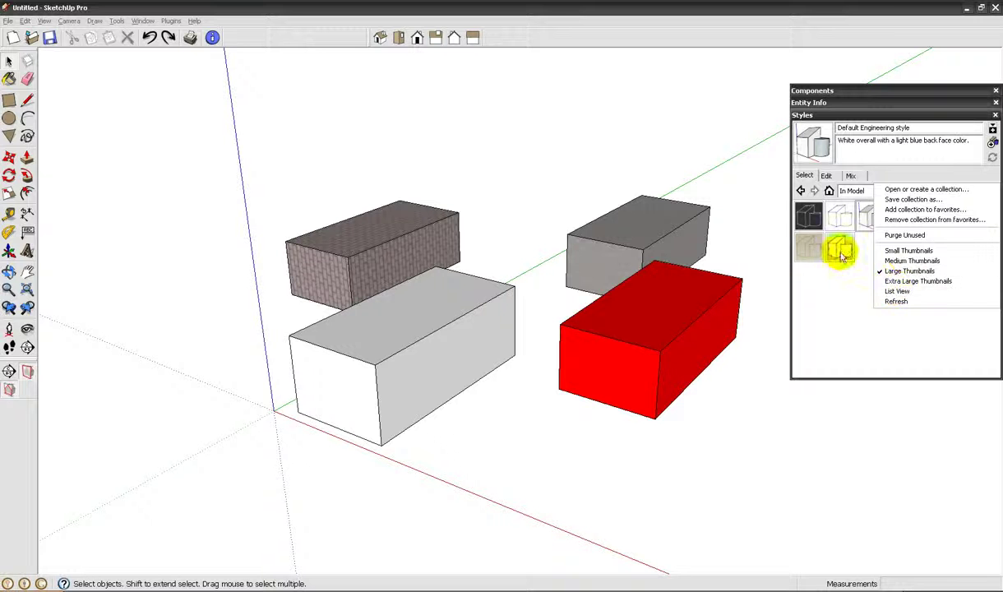
pyautogui.click(918, 236)
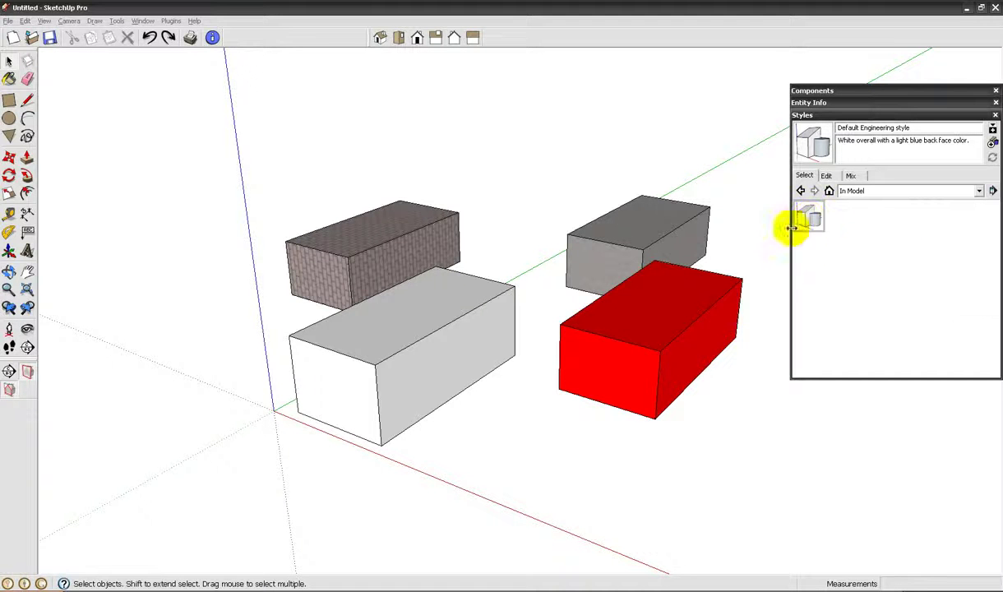
# Show the secondary style selection pane, browse the Color Sets collection in it, and hide the pane again
pyautogui.click(993, 191)
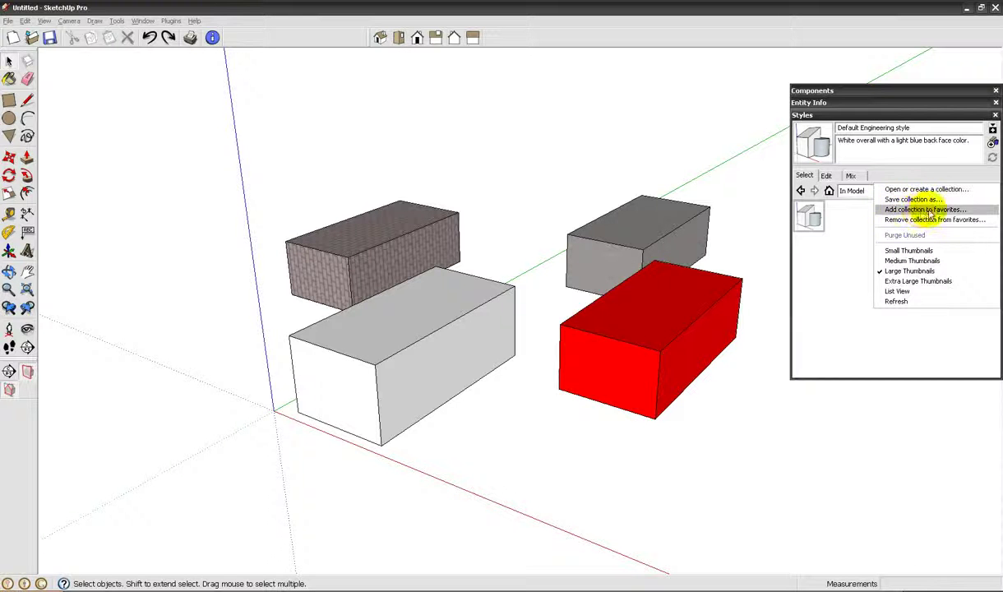
pyautogui.click(933, 229)
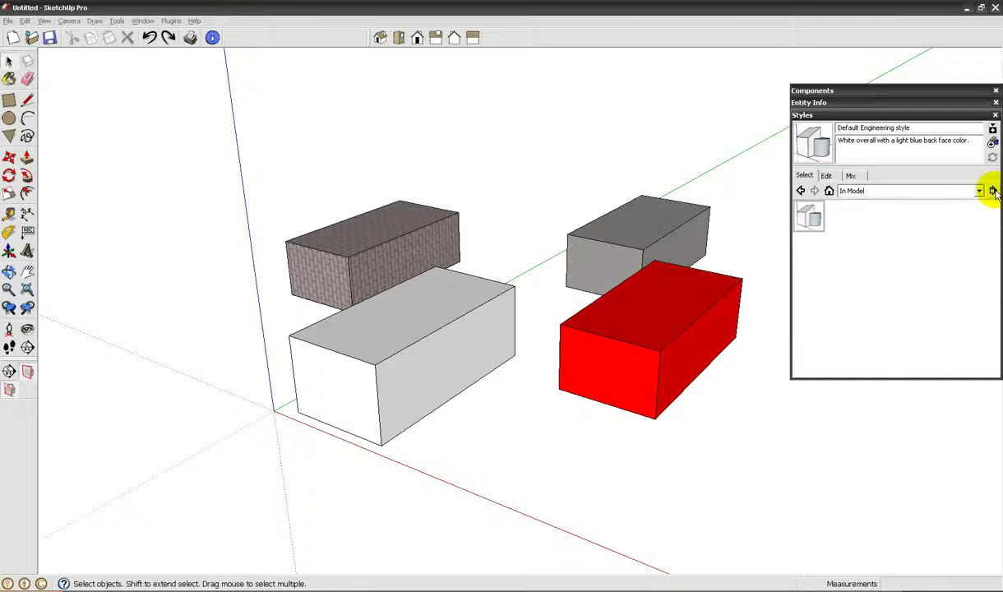
pyautogui.click(993, 130)
pyautogui.moveTo(869, 474); pyautogui.dragTo(864, 552)
pyautogui.click(979, 400)
pyautogui.click(979, 401)
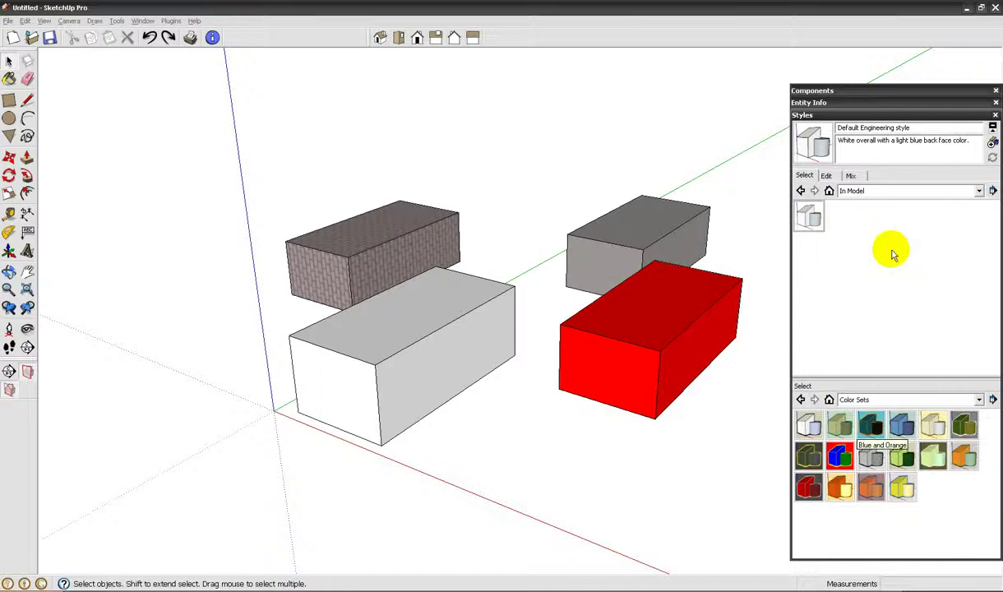
pyautogui.click(992, 132)
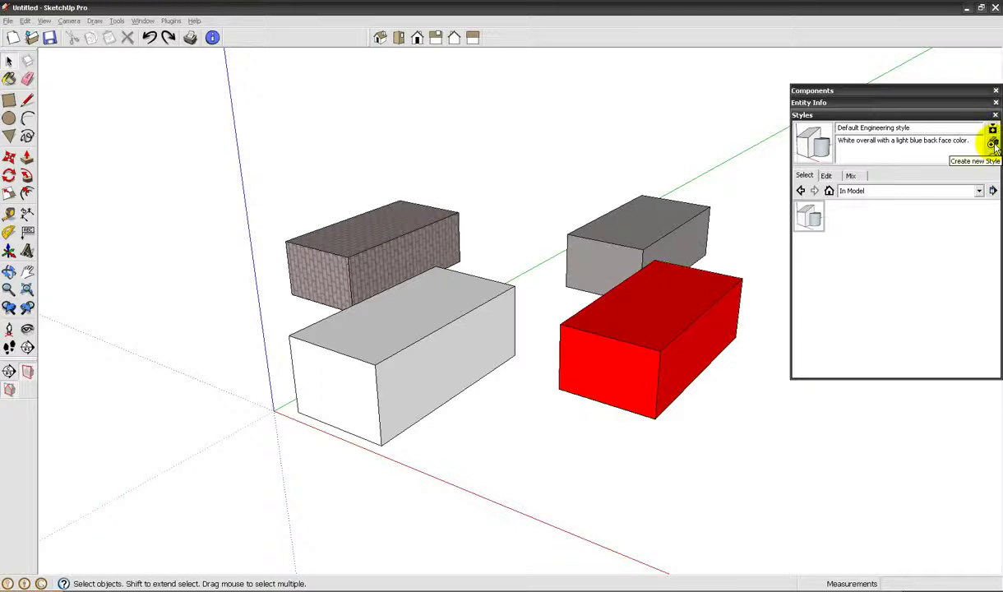
# Open the edge settings of the Default Engineering style and test the model display with Edges off and on
pyautogui.keyDown('shift'); pyautogui.moveTo(444, 300); pyautogui.dragTo(369, 311, button='middle'); pyautogui.keyUp('shift')
pyautogui.press('space')
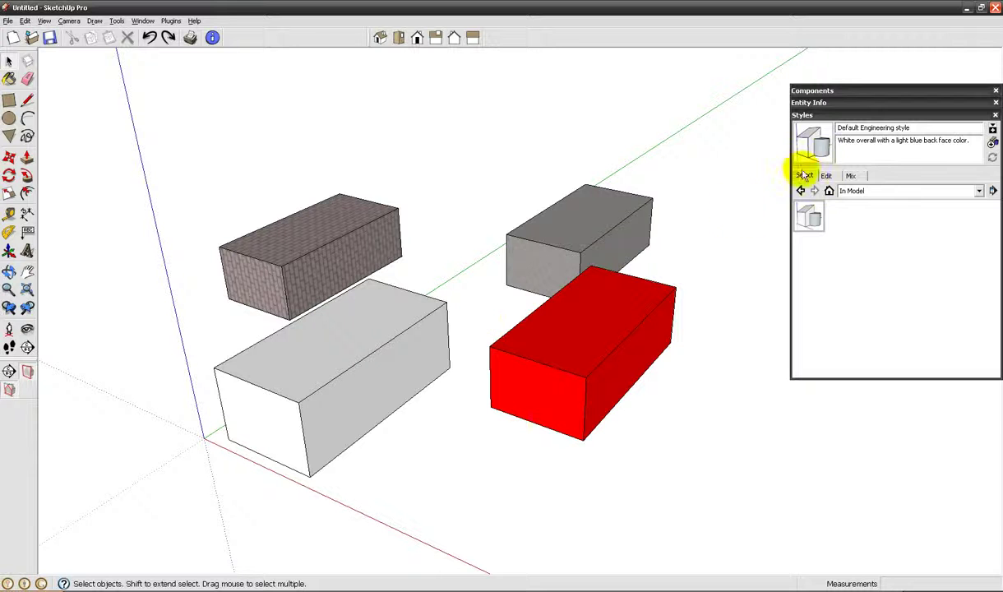
pyautogui.click(827, 177)
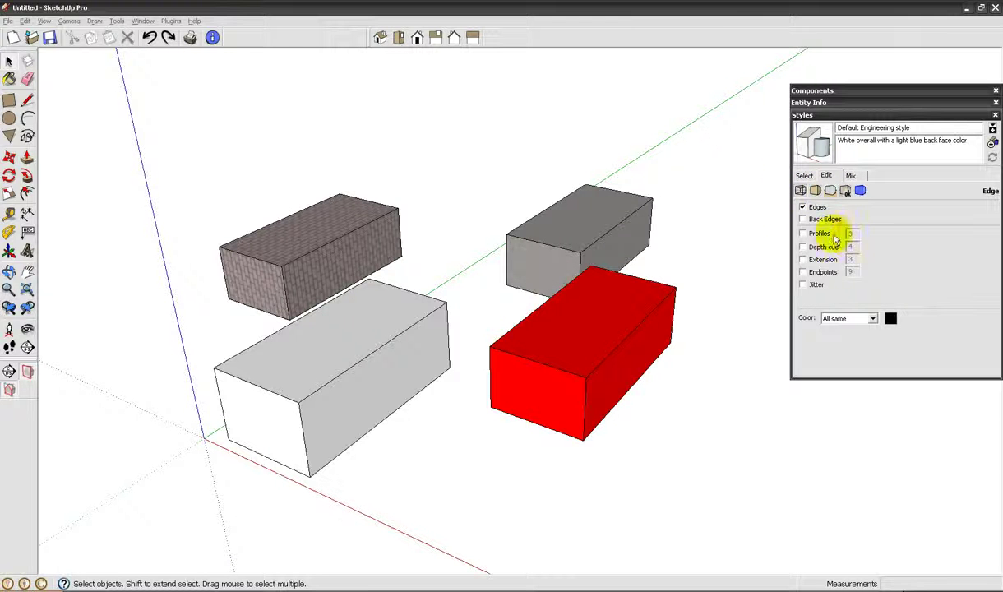
pyautogui.click(801, 207)
pyautogui.click(802, 207)
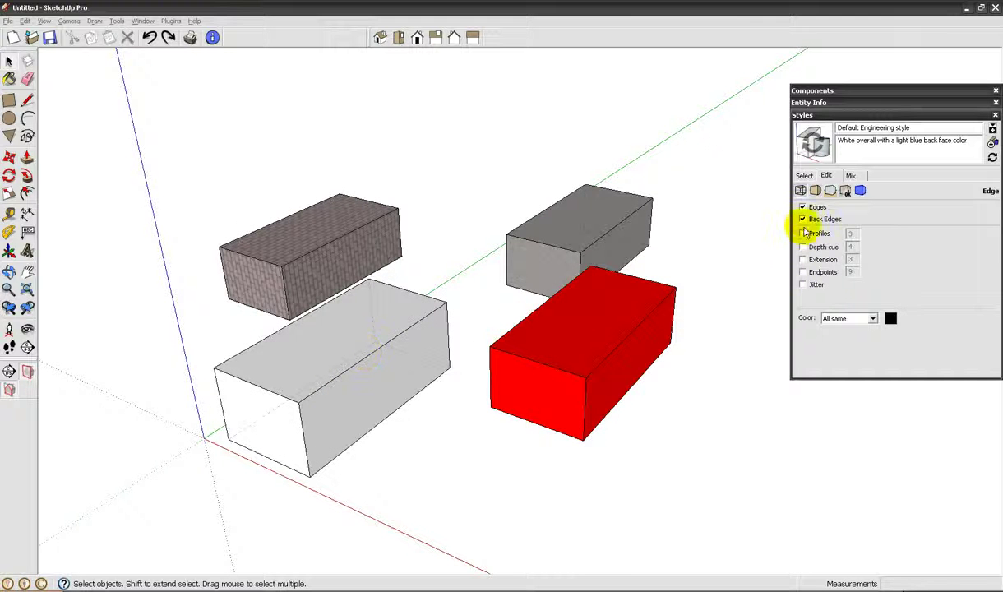
# Enable Profiles, test Depth cue on and off, and set the profile width to 5
pyautogui.click(803, 235)
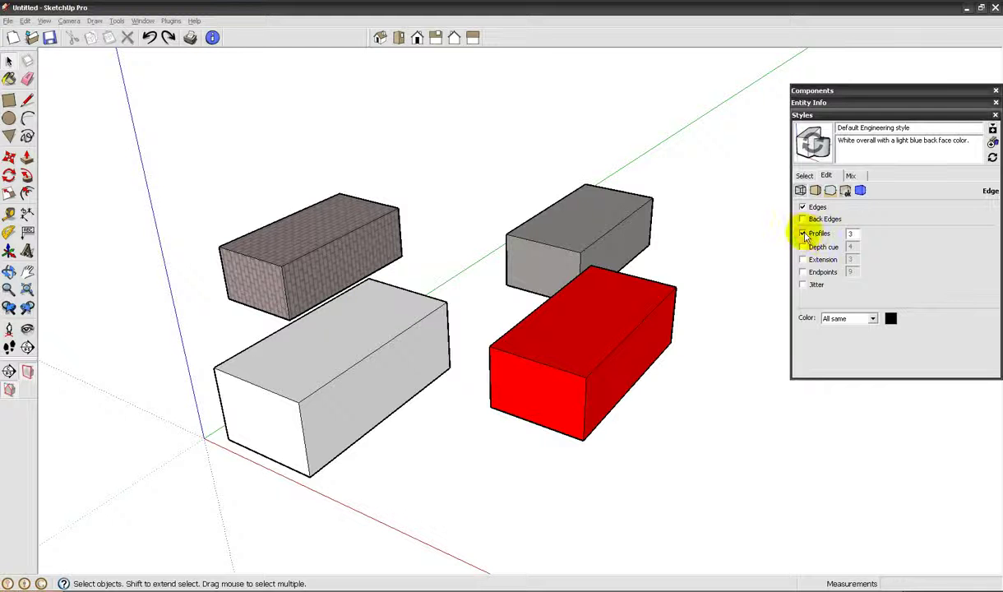
pyautogui.click(803, 247)
pyautogui.click(803, 248)
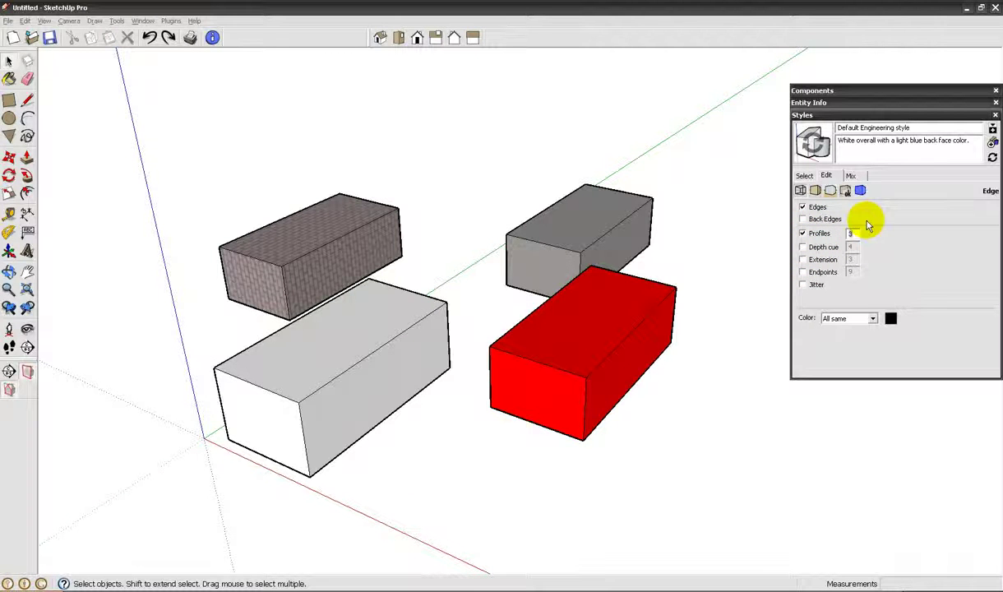
pyautogui.write('5')
pyautogui.press('Return')
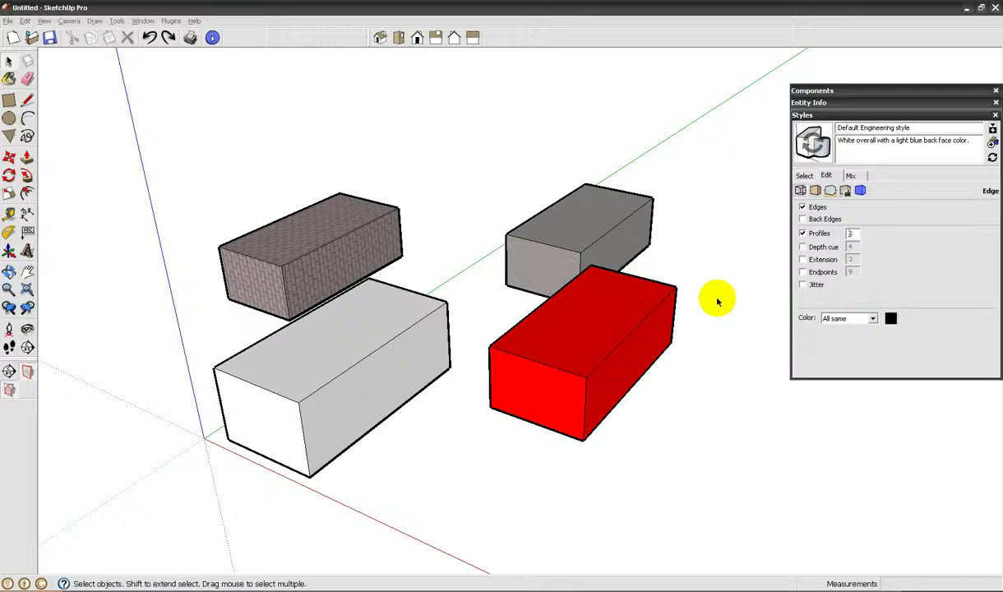
# Set the profile width to 2, turn Profiles off, and keep the edge color at RGB 0, 0, 0
pyautogui.write('2')
pyautogui.press('Return')
pyautogui.click(802, 233)
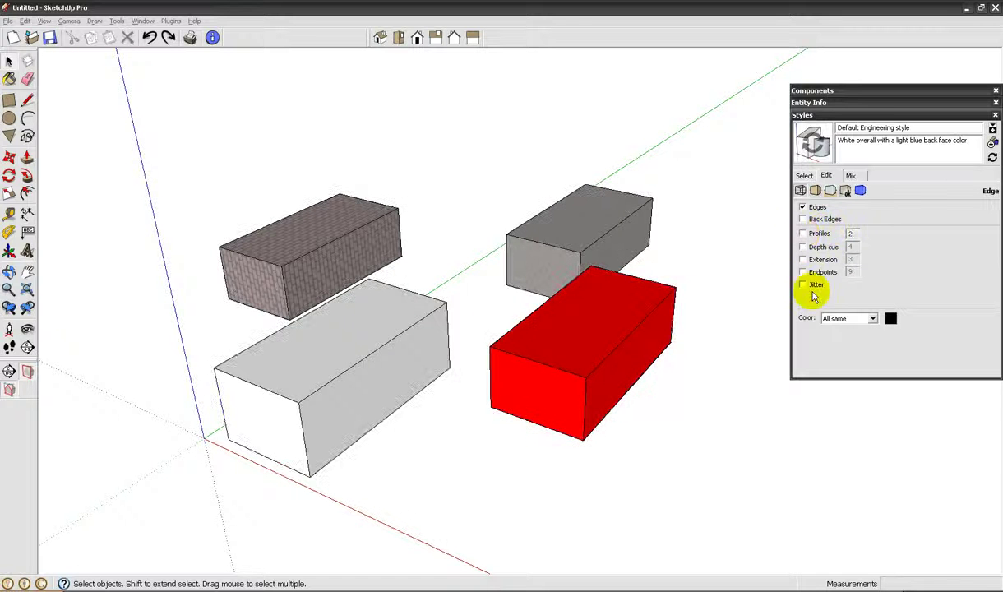
pyautogui.click(889, 319)
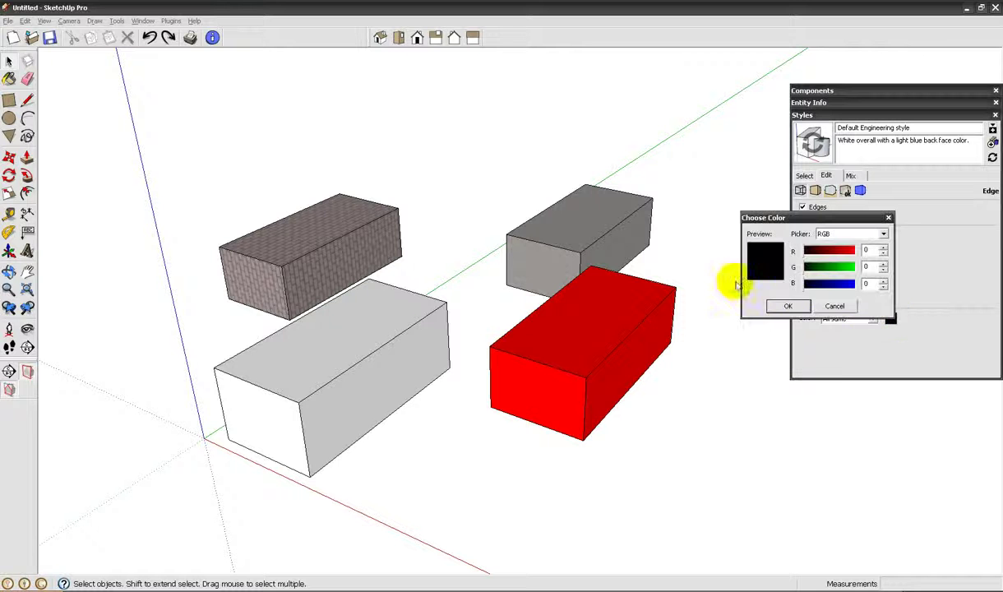
pyautogui.click(785, 306)
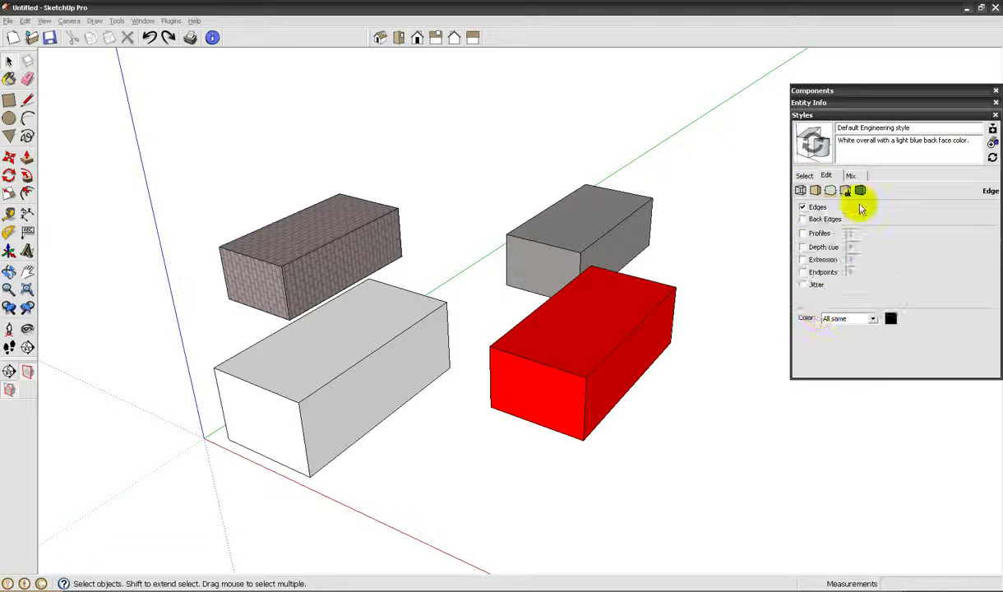
# Show the style's face settings, delete the white box's top face to inspect the back faces, and undo the deletion
pyautogui.click(815, 190)
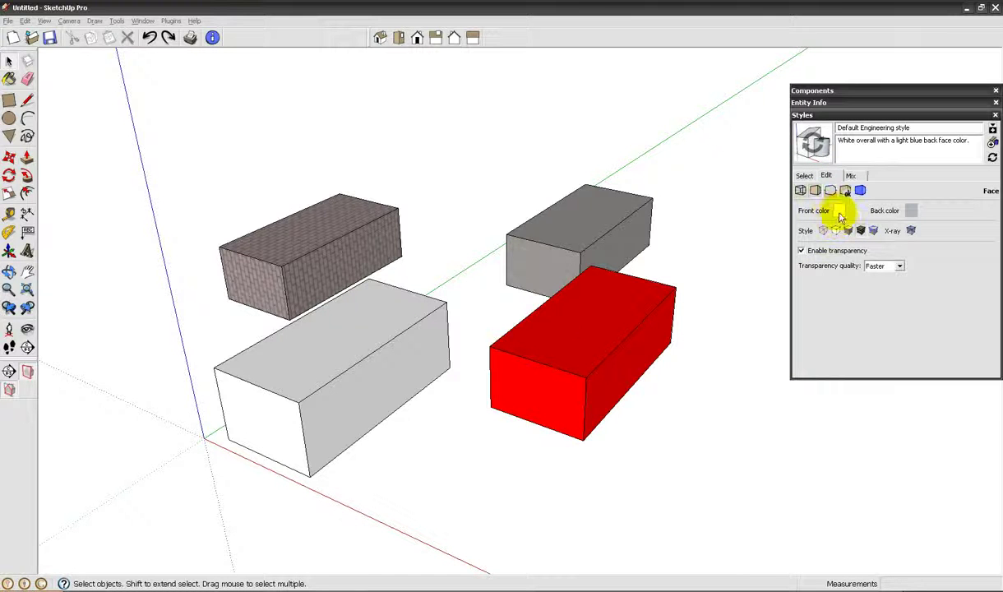
pyautogui.click(288, 371)
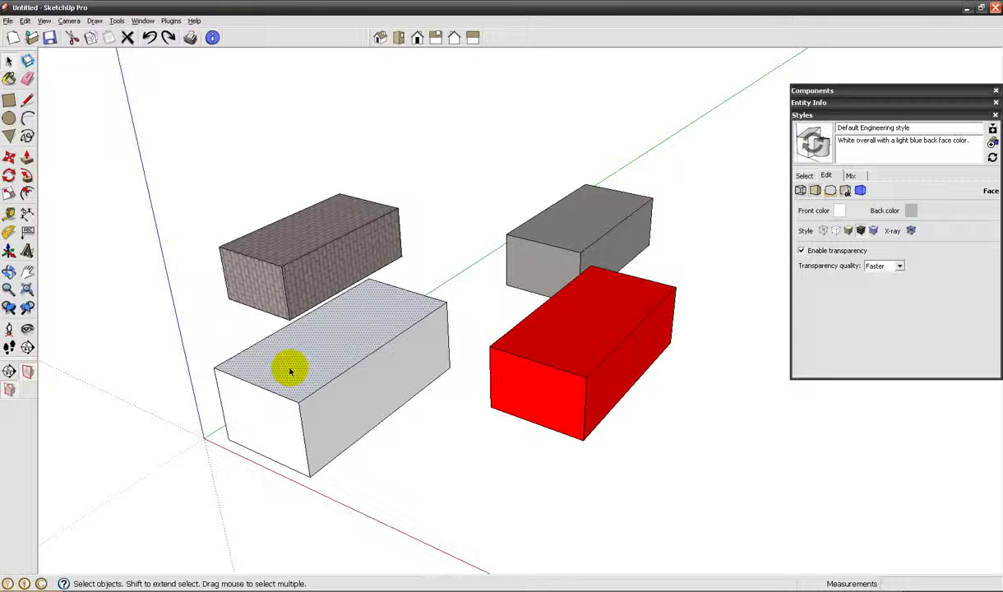
pyautogui.press('Delete')
pyautogui.scroll(5, 296, 382)
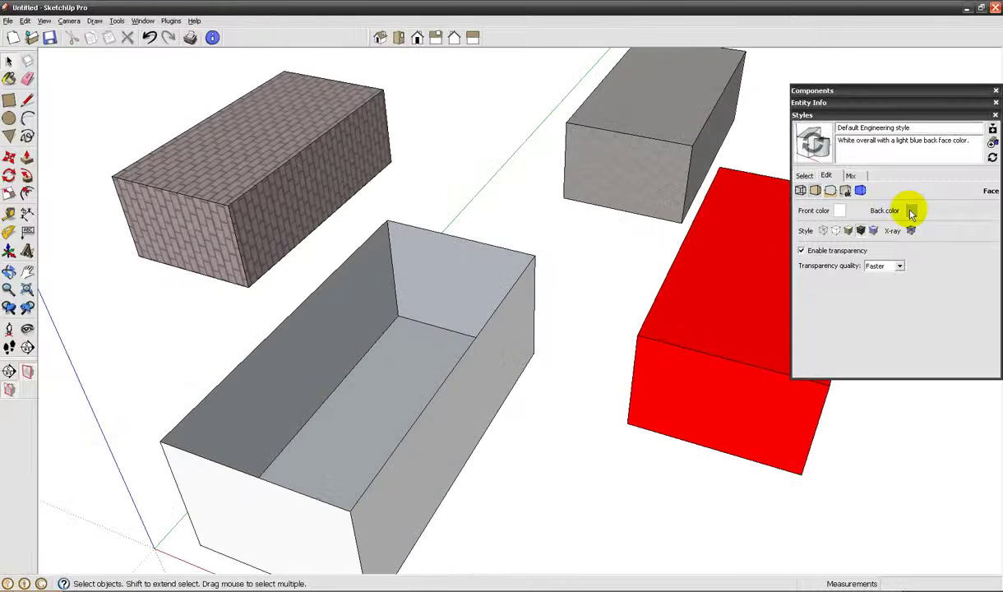
pyautogui.scroll(-3, 405, 342)
pyautogui.hotkey('ctrl', 'z')
pyautogui.moveTo(465, 304); pyautogui.dragTo(559, 284, button='middle')
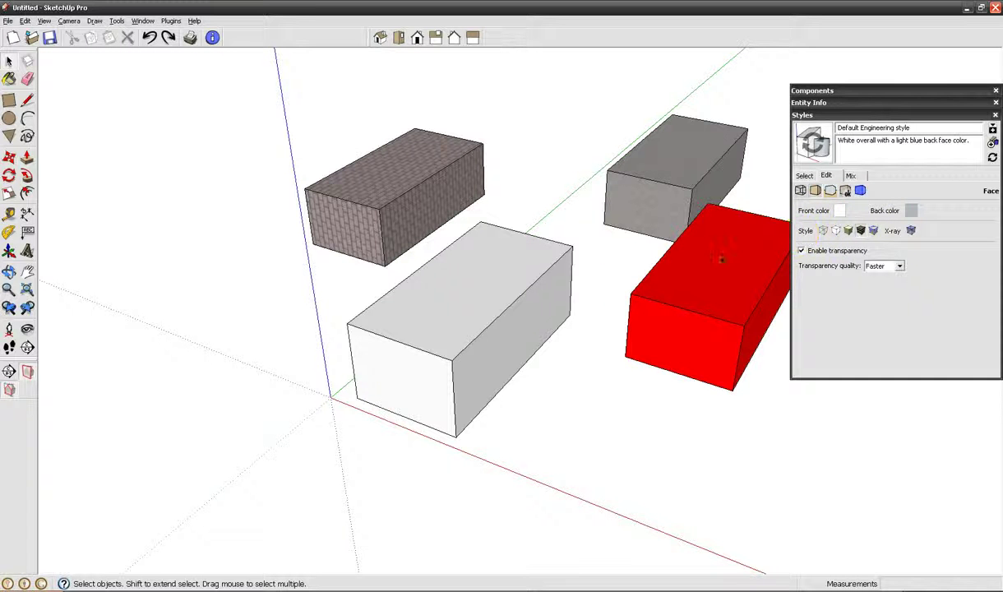
# Display the Face Style toolbar and dock it between the standard and view tools
pyautogui.click(43, 21)
pyautogui.moveTo(60, 33)
pyautogui.click(127, 100)
pyautogui.moveTo(257, 102); pyautogui.dragTo(286, 34)
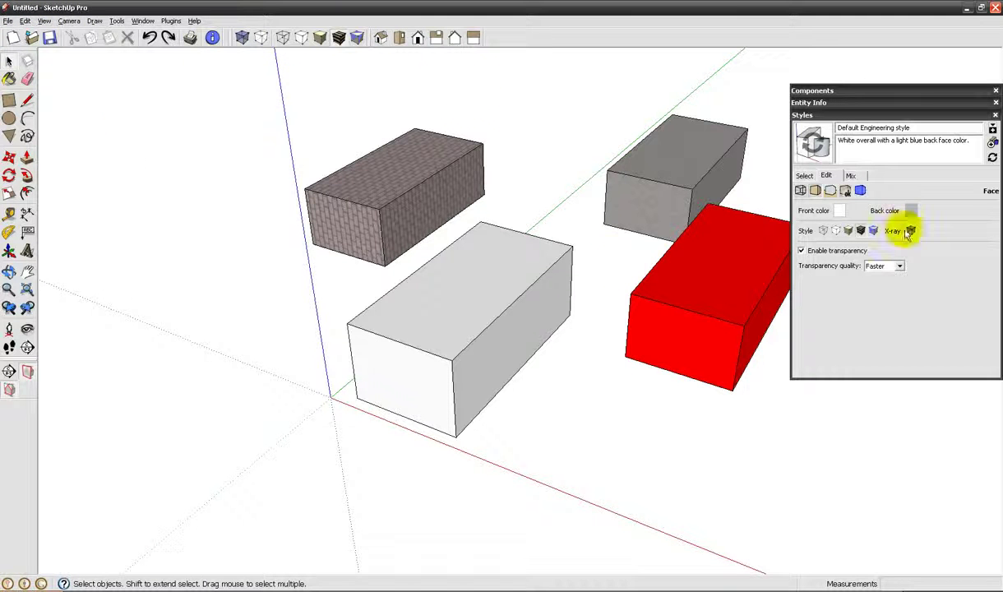
# Preview the boxes in the Monochrome face style and return to Shaded With Textures
pyautogui.moveTo(353, 101); pyautogui.dragTo(306, 91, button='middle')
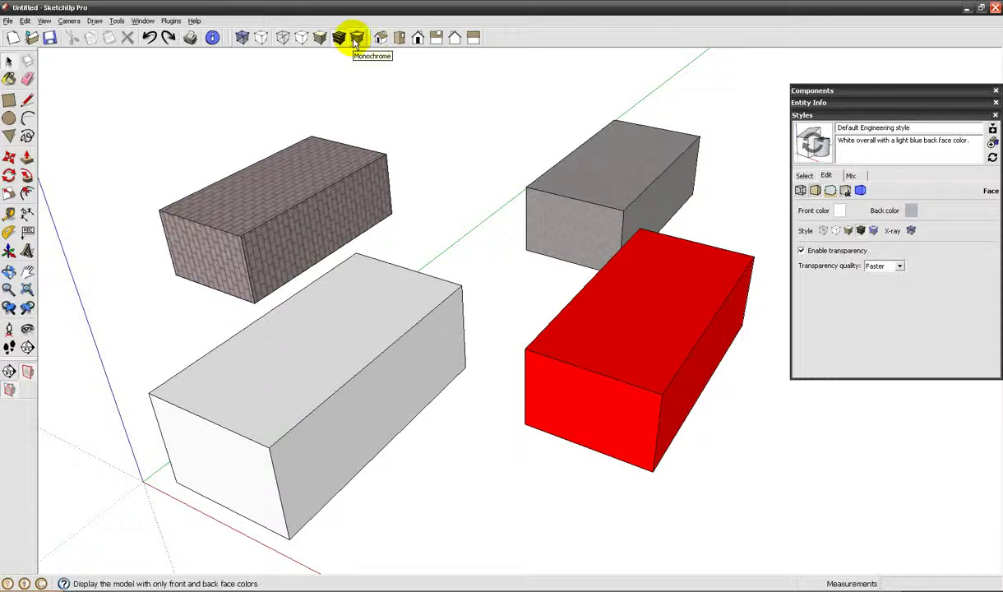
pyautogui.click(357, 38)
pyautogui.moveTo(359, 135)
pyautogui.mouseDown(button='middle')
pyautogui.moveTo(513, 7)
pyautogui.moveTo(384, 93)
pyautogui.moveTo(385, 105)
pyautogui.mouseUp(button='middle')
pyautogui.click(338, 38)
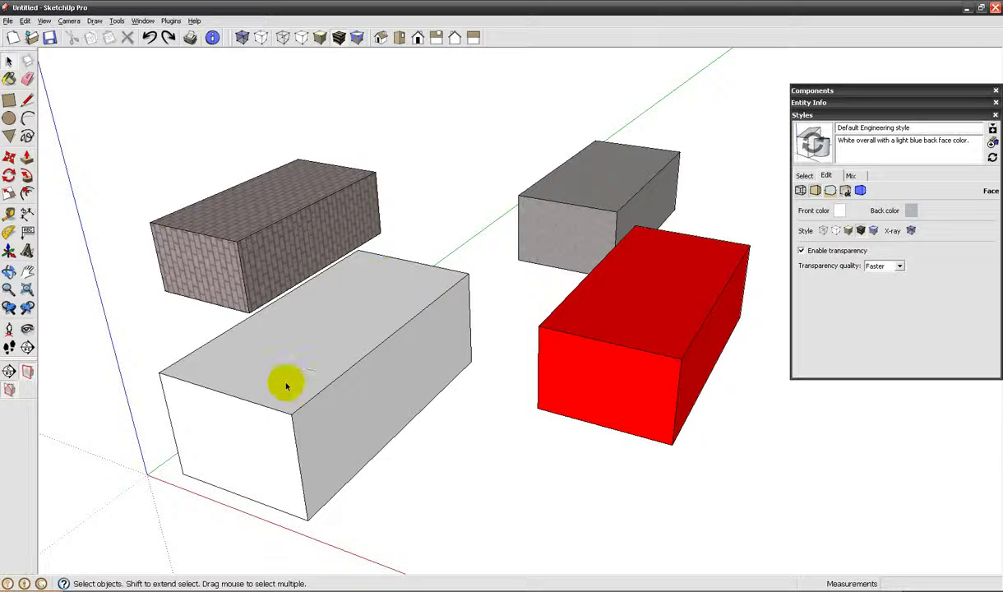
# Compare the Shaded and Shaded With Textures face styles on the boxes, and switch the model to Hidden Line
pyautogui.click(330, 41)
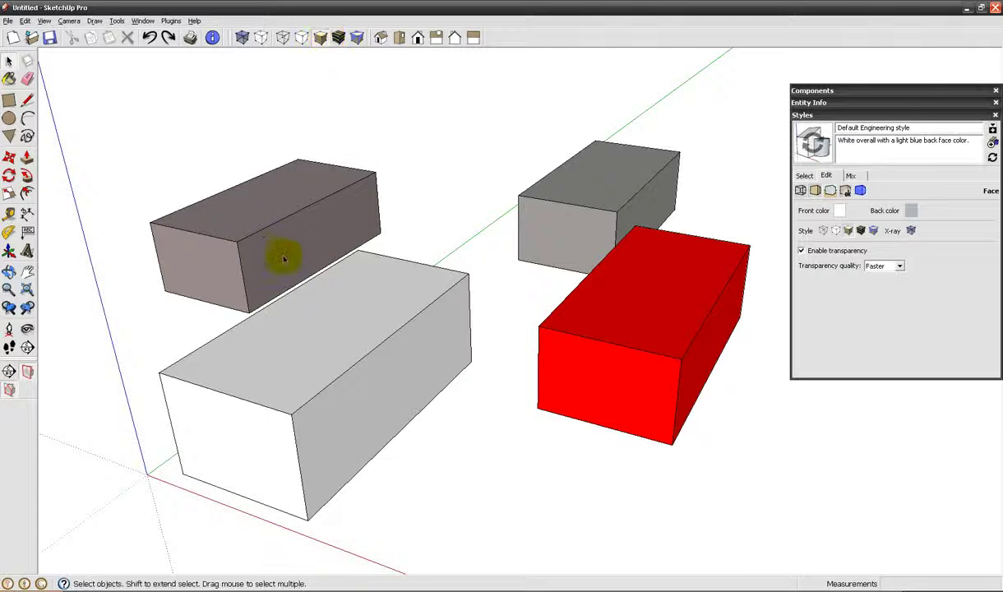
pyautogui.click(339, 39)
pyautogui.click(326, 39)
pyautogui.click(302, 40)
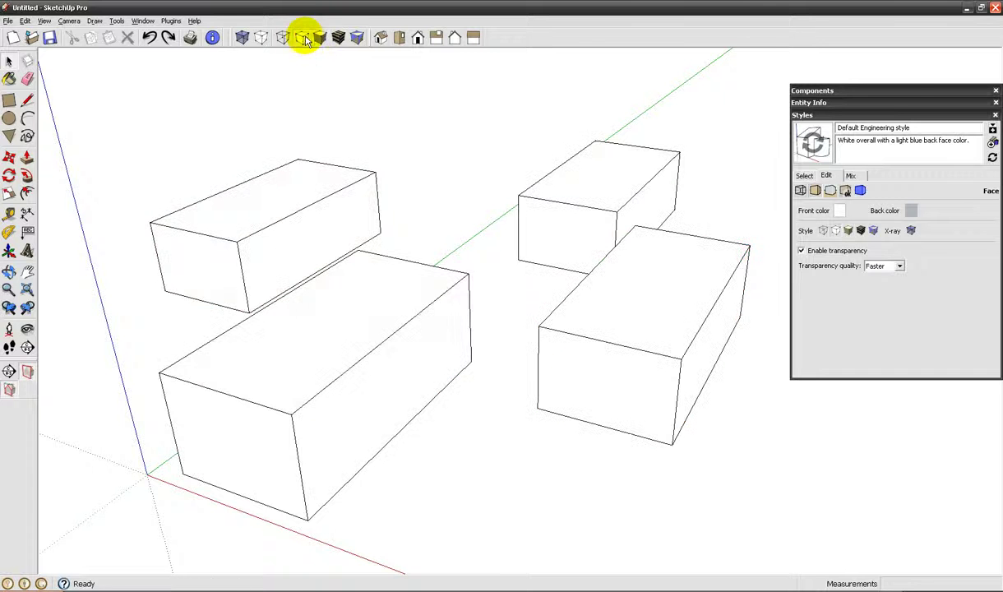
pyautogui.moveTo(310, 254); pyautogui.dragTo(402, 195, button='middle')
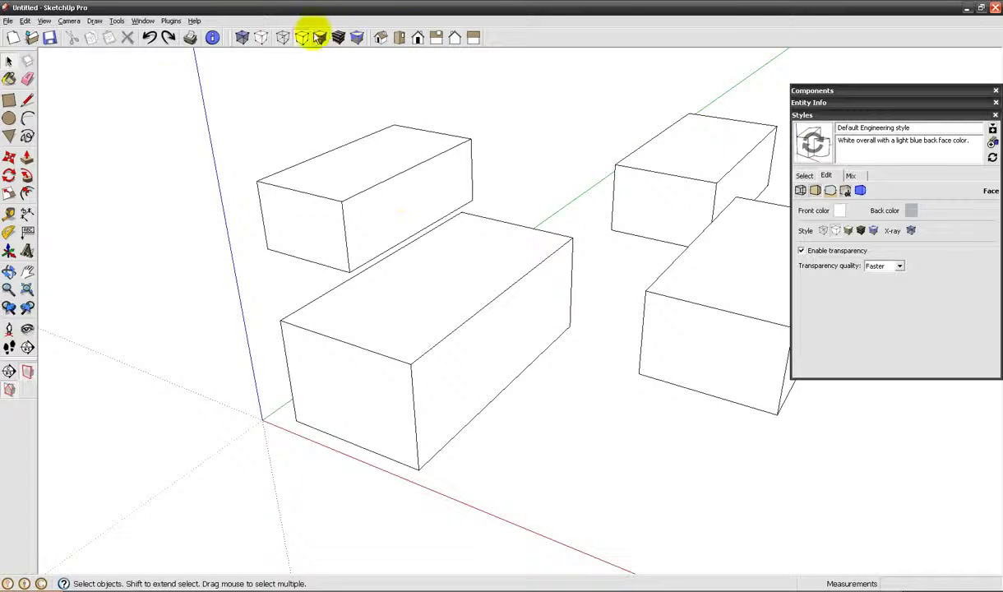
# Preview the boxes in the Wireframe face style and set the model back to Shaded With Textures
pyautogui.click(282, 37)
pyautogui.moveTo(291, 72); pyautogui.dragTo(395, 245, button='middle')
pyautogui.click(338, 41)
pyautogui.moveTo(362, 124); pyautogui.dragTo(386, 152, button='middle')
# Preview the Back Edges and X-ray display modes on the boxes, switching each one off again
pyautogui.click(262, 41)
pyautogui.moveTo(386, 333); pyautogui.dragTo(452, 359, button='middle')
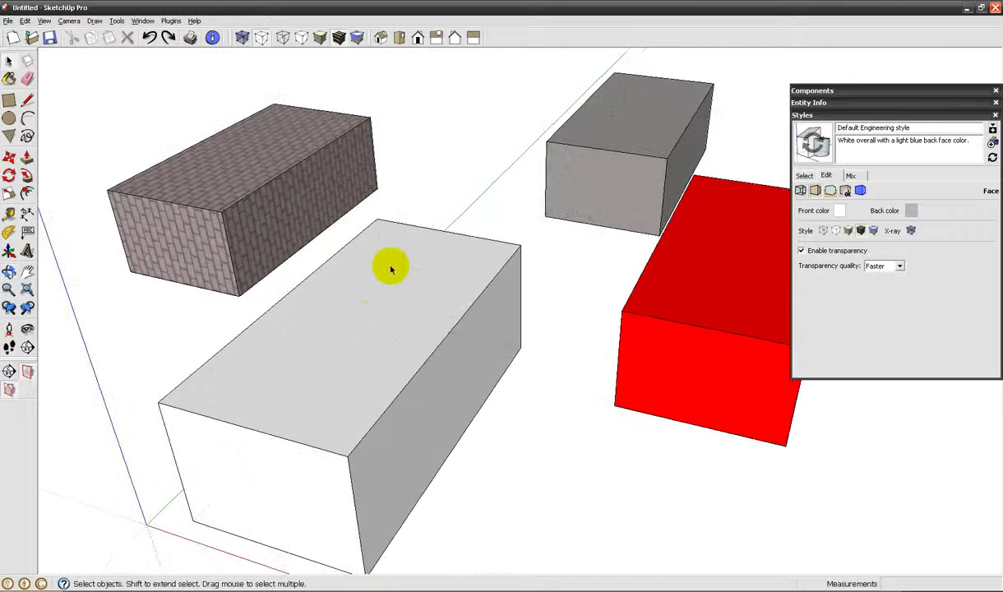
pyautogui.moveTo(313, 390); pyautogui.dragTo(302, 302, button='middle')
pyautogui.click(257, 41)
pyautogui.click(241, 39)
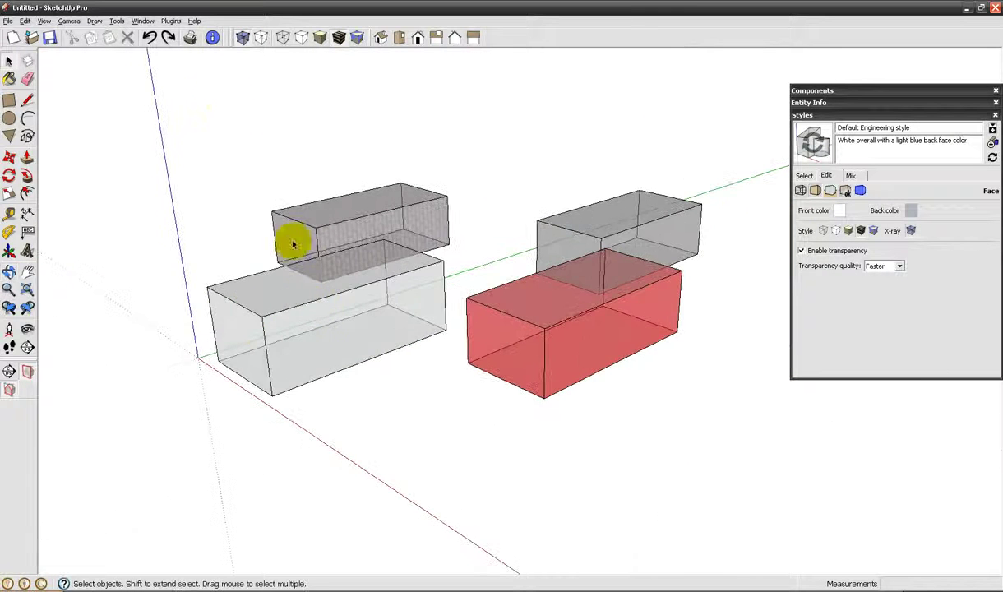
pyautogui.click(243, 39)
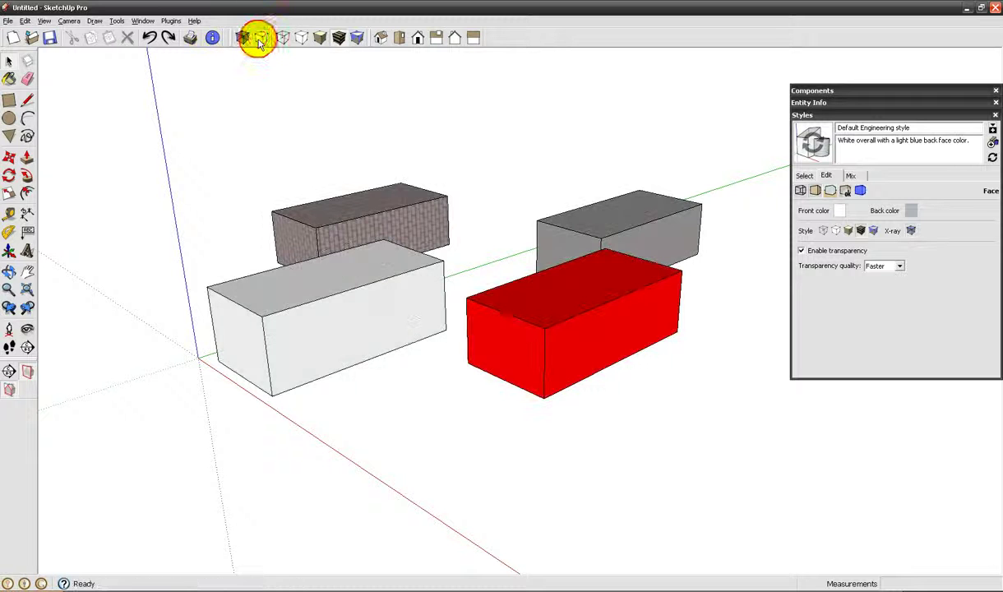
pyautogui.click(245, 38)
pyautogui.click(263, 39)
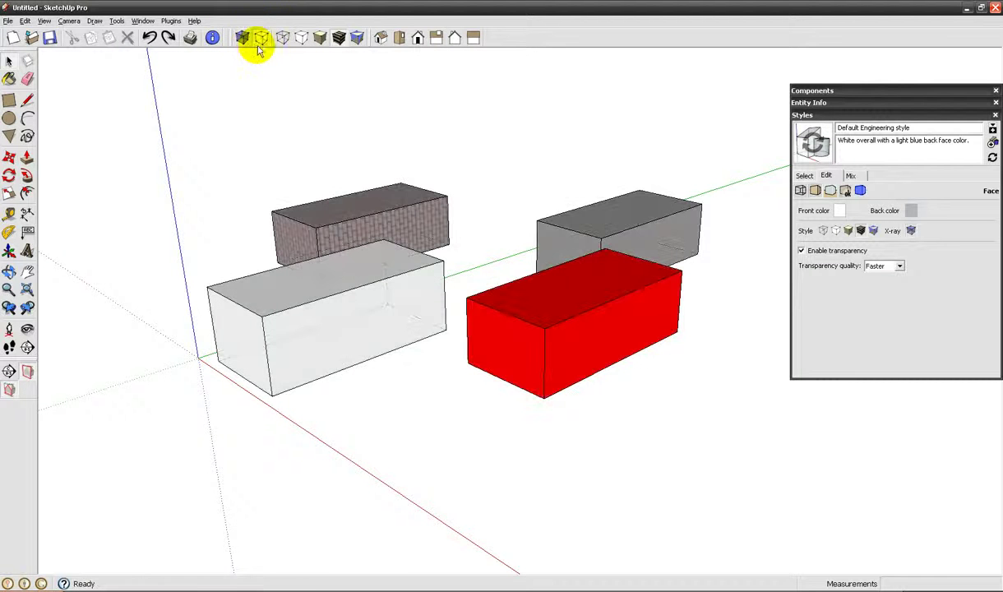
# Compare the Shaded, Shaded With Textures and Hidden Line face styles, leaving the boxes shown with their textures
pyautogui.click(320, 38)
pyautogui.click(338, 38)
pyautogui.click(301, 38)
pyautogui.click(319, 39)
pyautogui.moveTo(452, 263); pyautogui.dragTo(411, 338, button='middle')
pyautogui.moveTo(440, 294)
pyautogui.mouseDown(button='middle')
pyautogui.moveTo(483, 274)
pyautogui.moveTo(473, 261)
pyautogui.mouseUp(button='middle')
pyautogui.click(353, 40)
pyautogui.moveTo(471, 157)
pyautogui.mouseDown(button='middle')
pyautogui.moveTo(532, 327)
pyautogui.moveTo(506, 269)
pyautogui.moveTo(505, 284)
pyautogui.mouseUp(button='middle')
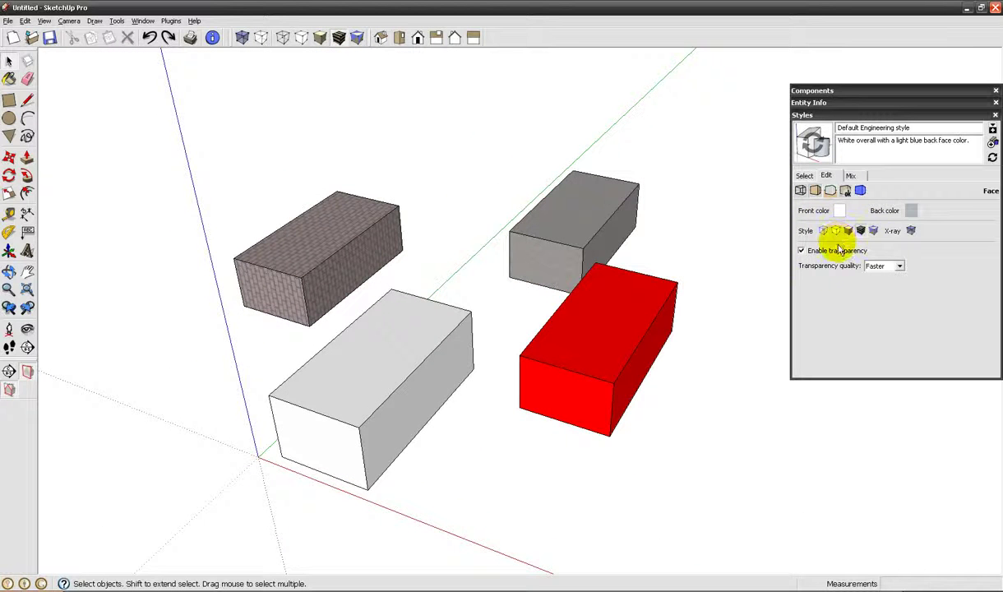
# Enable the style's sky and ground in the background settings, inspect the horizon, and disable both
pyautogui.click(844, 191)
pyautogui.click(834, 191)
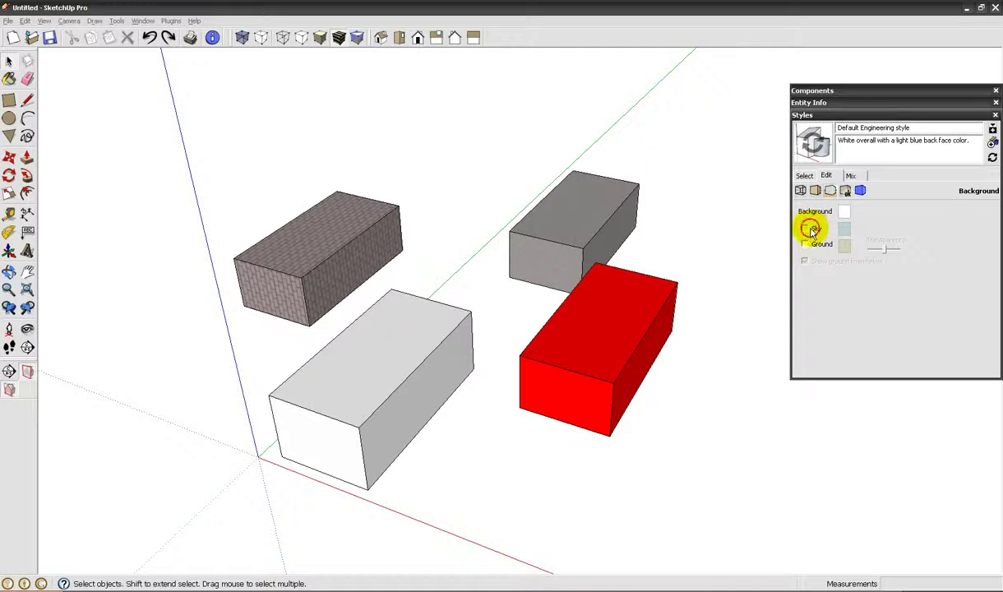
pyautogui.click(806, 245)
pyautogui.moveTo(707, 272); pyautogui.dragTo(649, 139, button='middle')
pyautogui.click(804, 228)
pyautogui.click(805, 245)
# Show the style's watermark settings and add the amoldar image from the Texturas folder as a new watermark
pyautogui.click(845, 192)
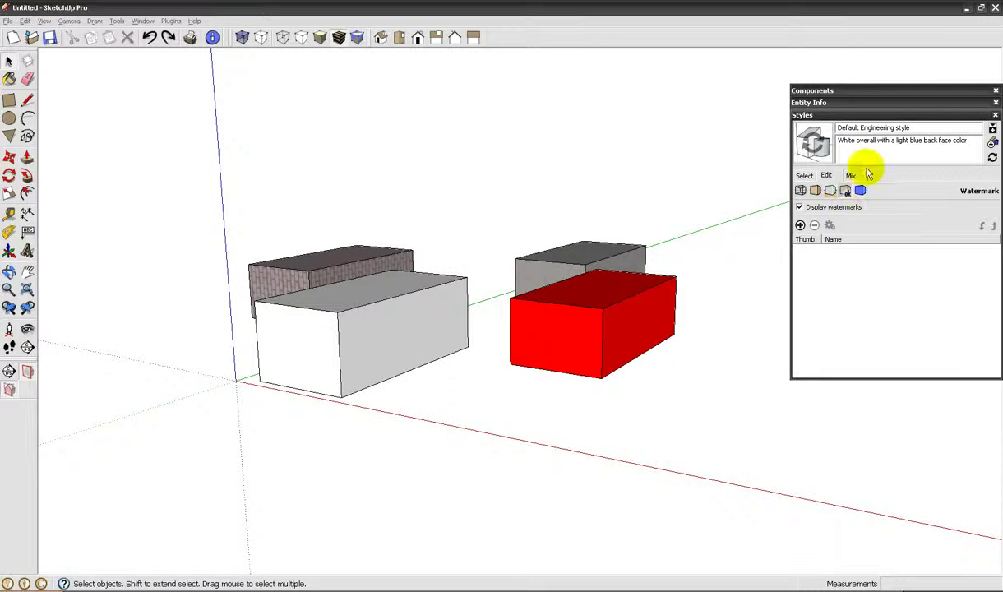
pyautogui.keyDown('shift'); pyautogui.moveTo(720, 296); pyautogui.dragTo(461, 297, button='middle'); pyautogui.keyUp('shift')
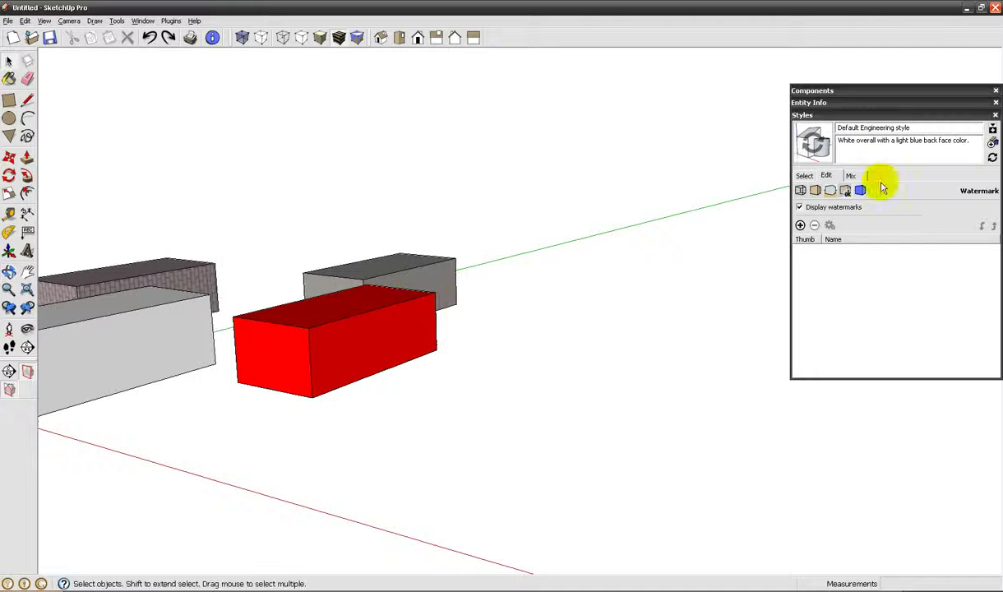
pyautogui.click(801, 225)
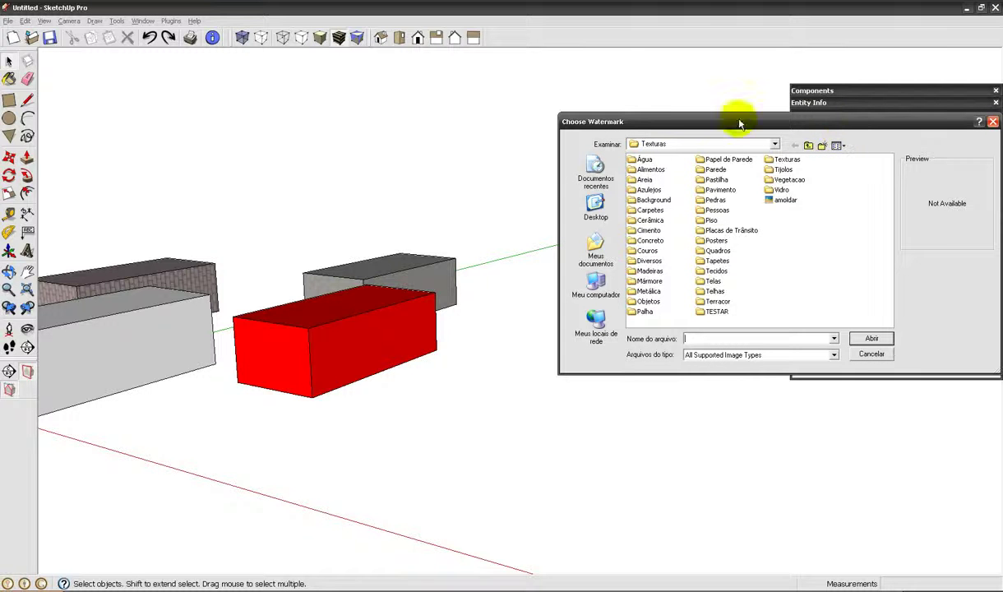
pyautogui.click(777, 200)
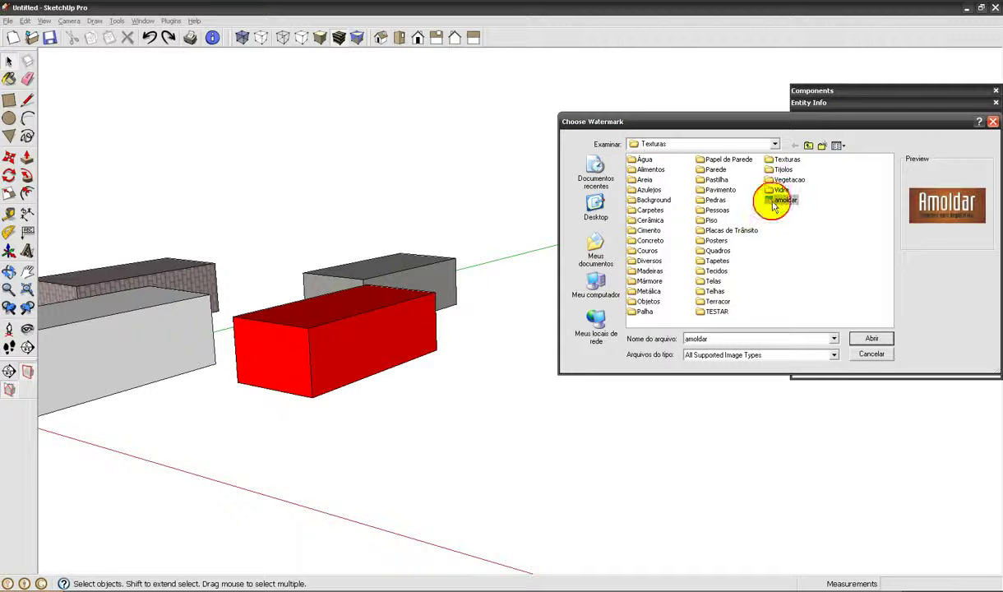
pyautogui.click(877, 331)
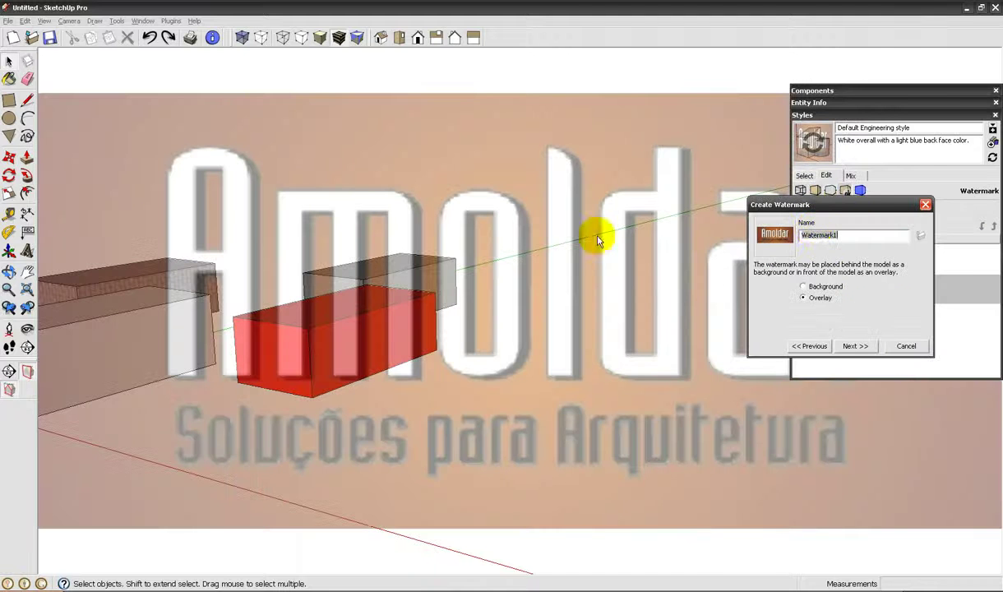
# Name the watermark Amoldar and place it behind the model as a background
pyautogui.moveTo(822, 204); pyautogui.dragTo(652, 278)
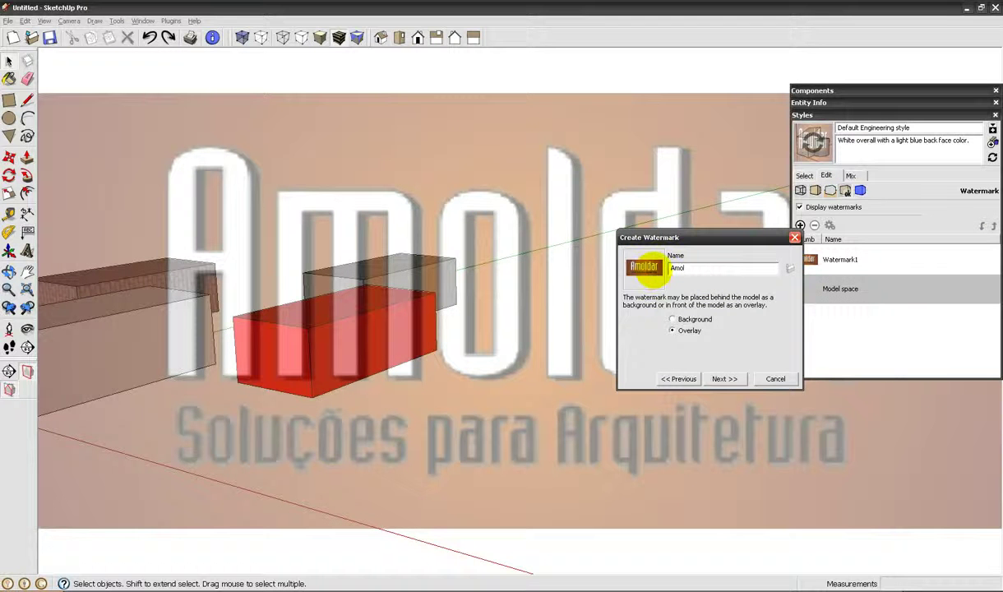
pyautogui.moveTo(650, 238); pyautogui.dragTo(778, 268)
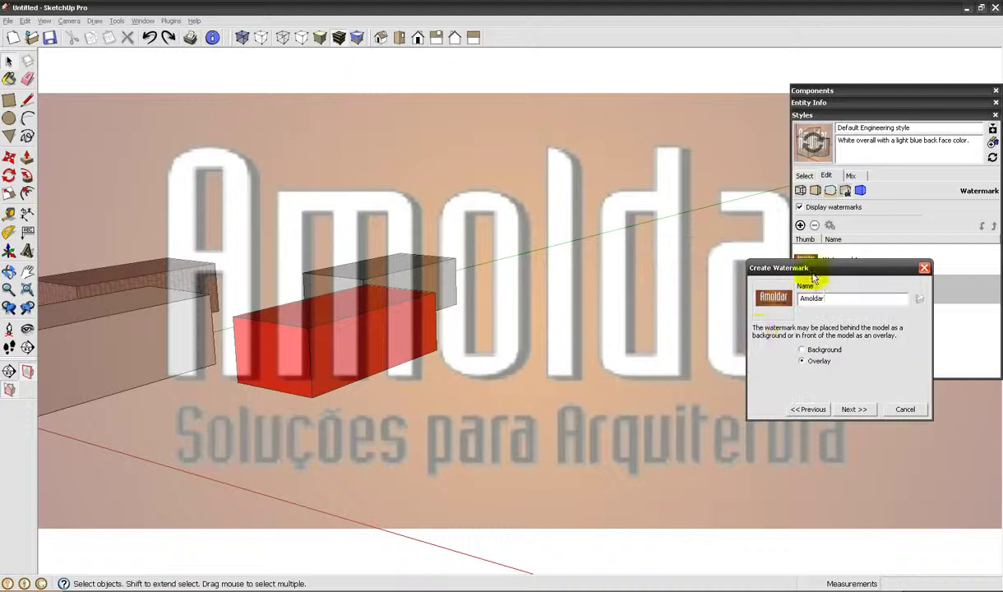
pyautogui.click(802, 350)
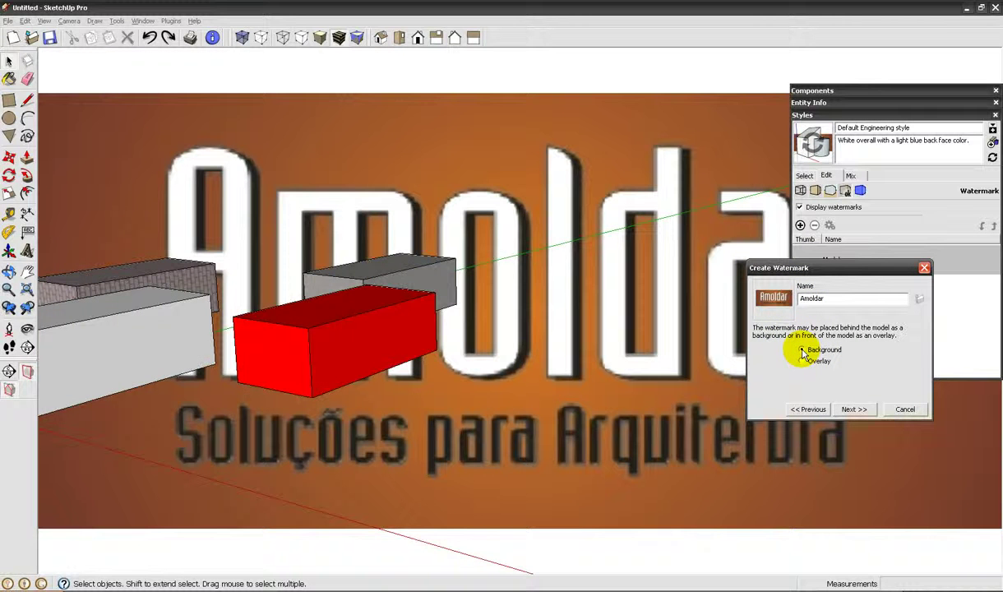
pyautogui.click(855, 409)
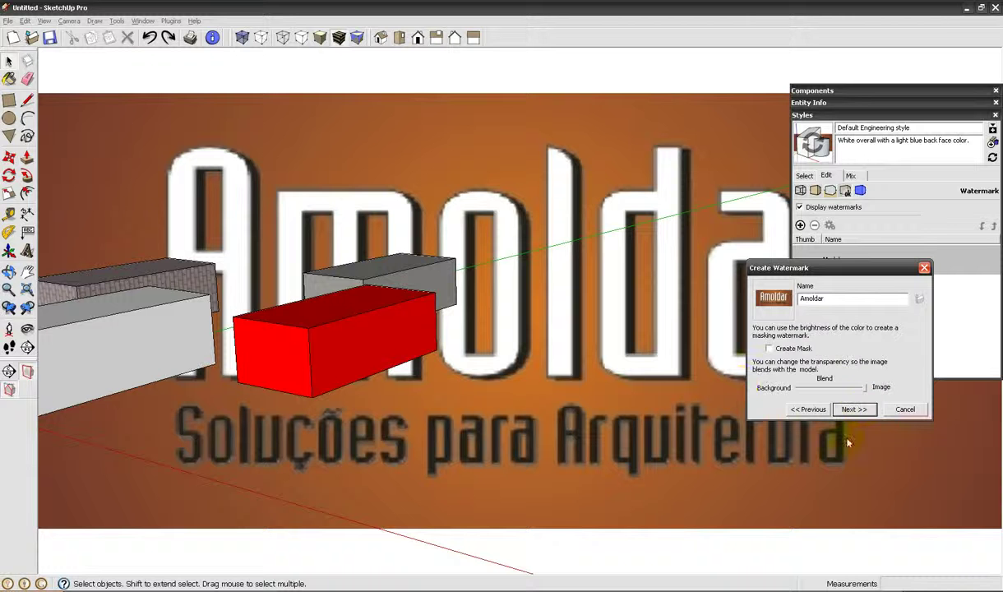
# Blend the watermark image about halfway with the background, try Create Mask, and continue with the mask off
pyautogui.click(816, 388)
pyautogui.moveTo(817, 388)
pyautogui.mouseDown()
pyautogui.moveTo(846, 383)
pyautogui.moveTo(812, 389)
pyautogui.mouseUp()
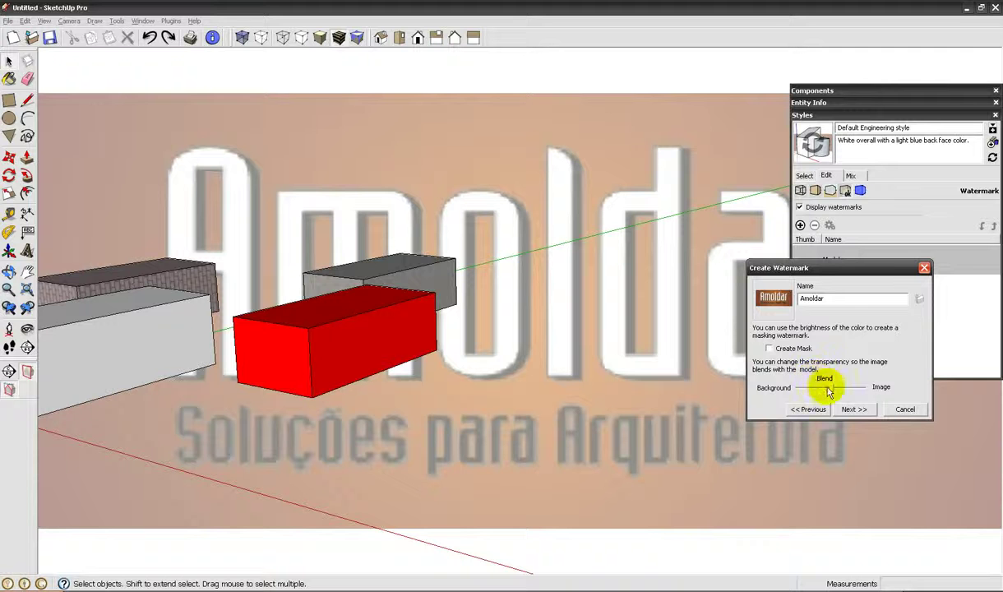
pyautogui.click(770, 350)
pyautogui.click(770, 351)
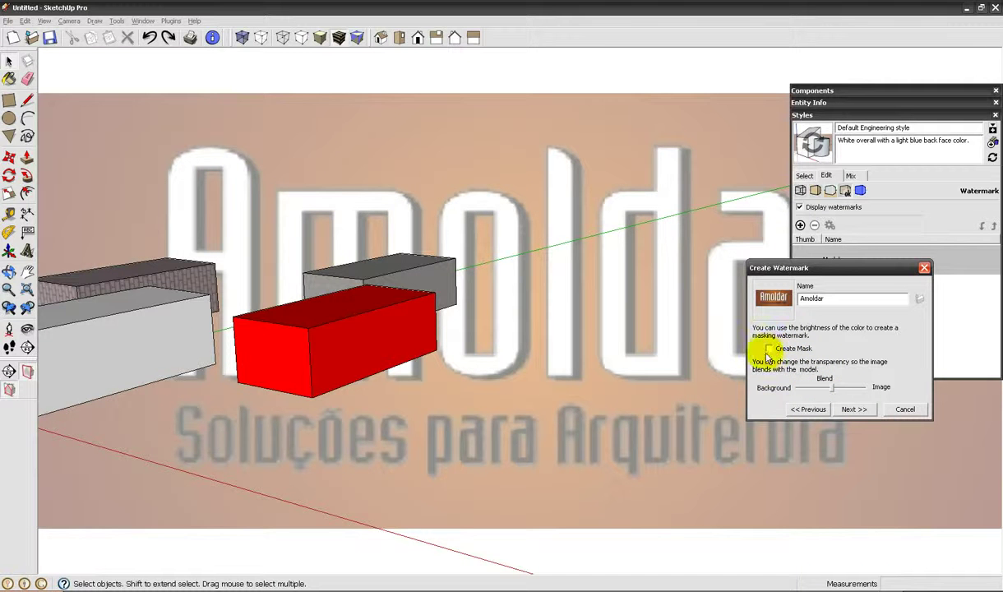
pyautogui.click(863, 413)
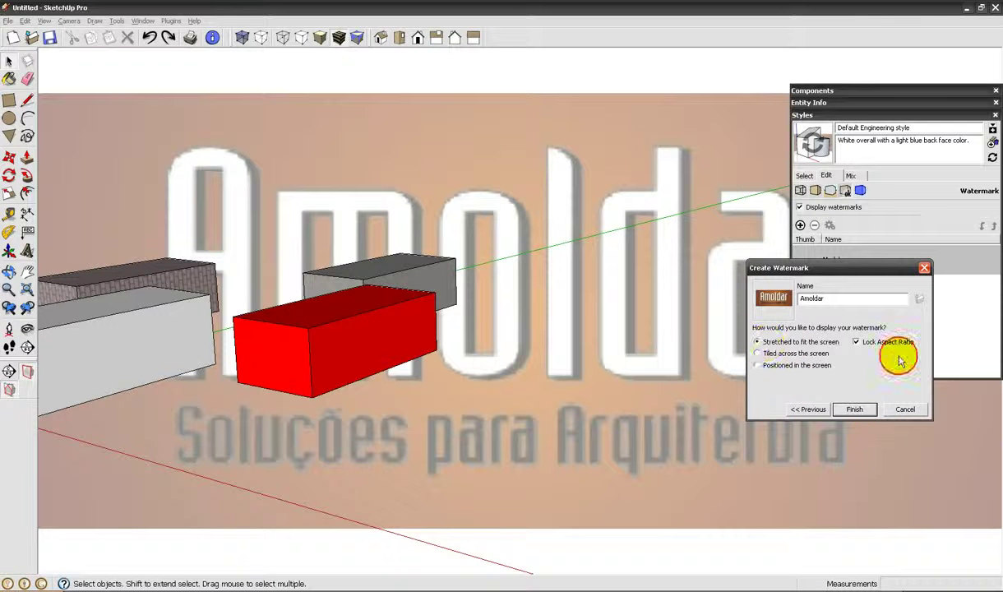
# Preview the watermark tiled across the screen, and positioned at the upper-left, upper-centre and upper-right of the screen
pyautogui.click(757, 354)
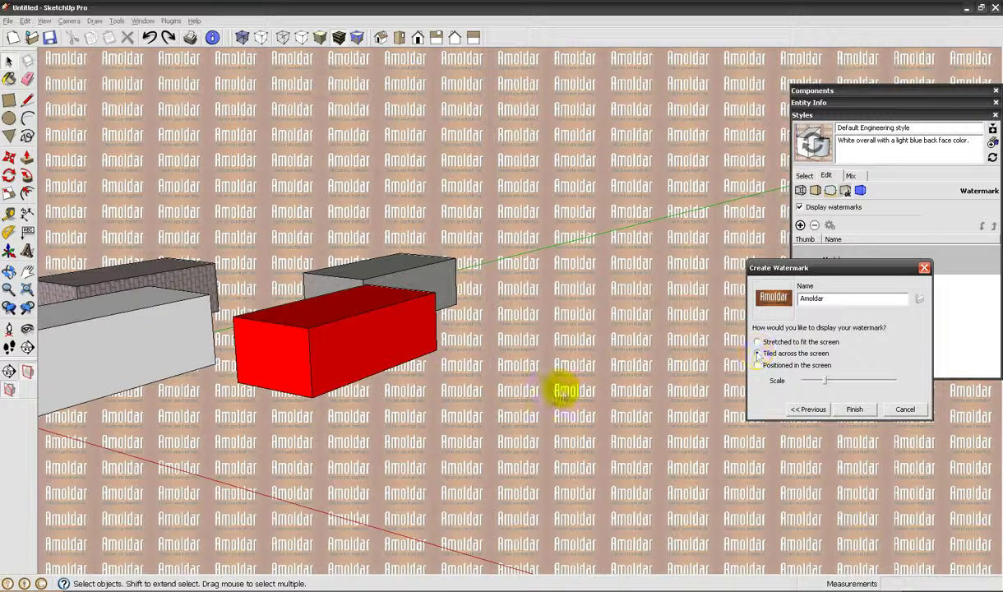
pyautogui.click(757, 365)
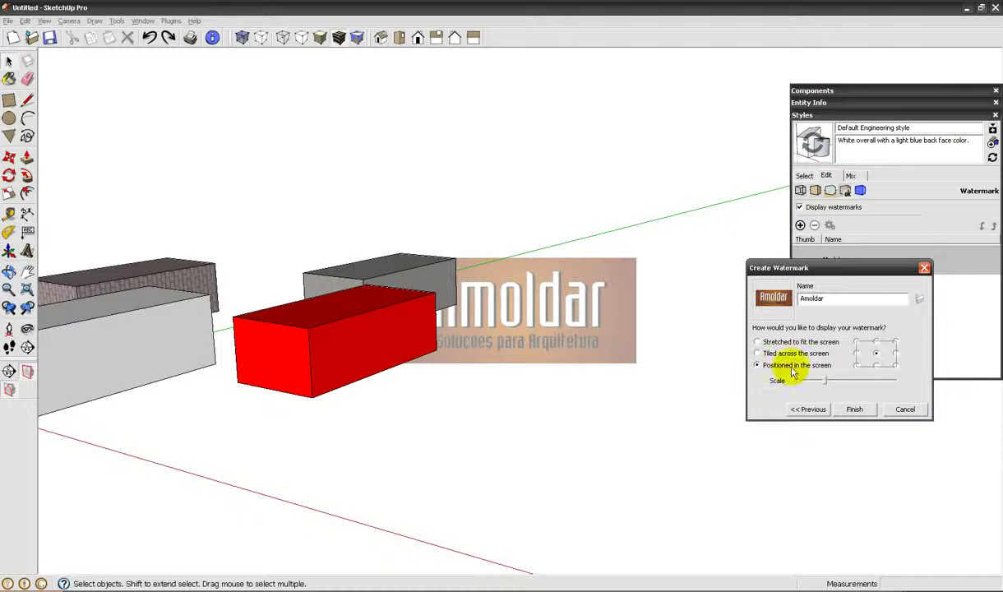
pyautogui.click(857, 342)
pyautogui.click(875, 342)
pyautogui.click(896, 342)
# Position the Amoldar watermark in the screen's lower-right corner and finish creating it
pyautogui.click(897, 366)
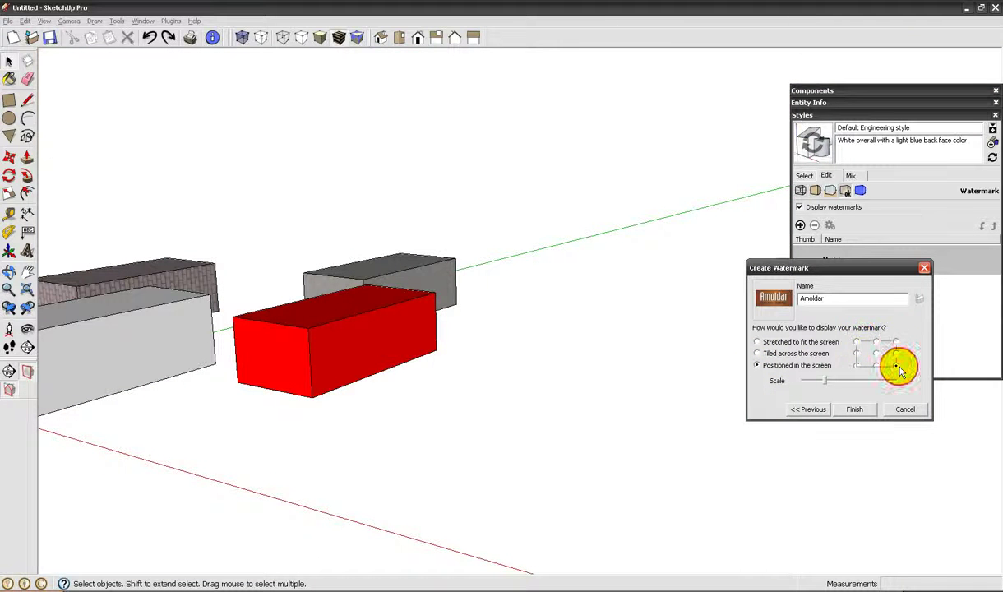
pyautogui.moveTo(825, 380); pyautogui.dragTo(824, 381)
pyautogui.click(757, 342)
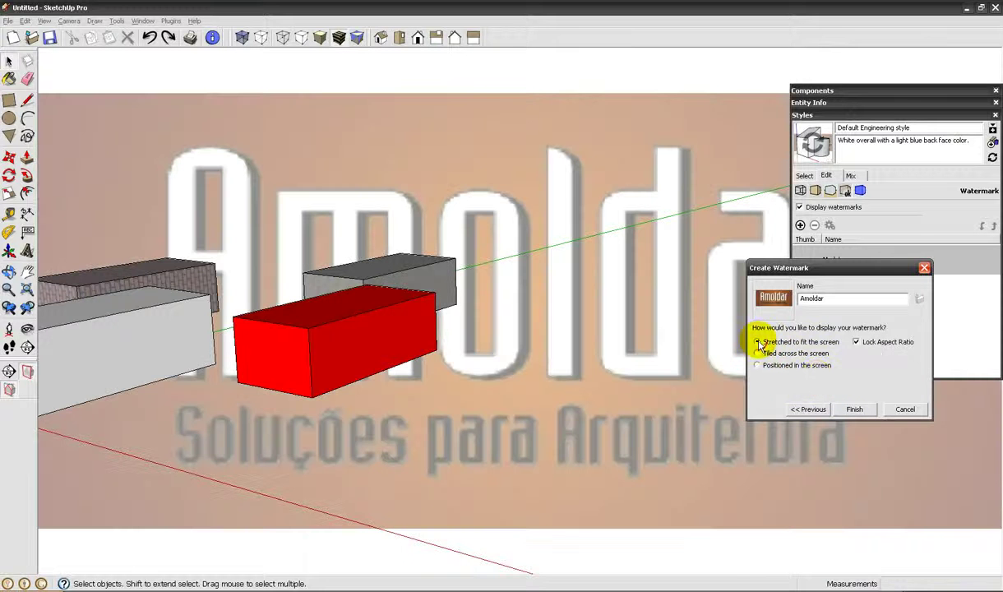
pyautogui.click(757, 365)
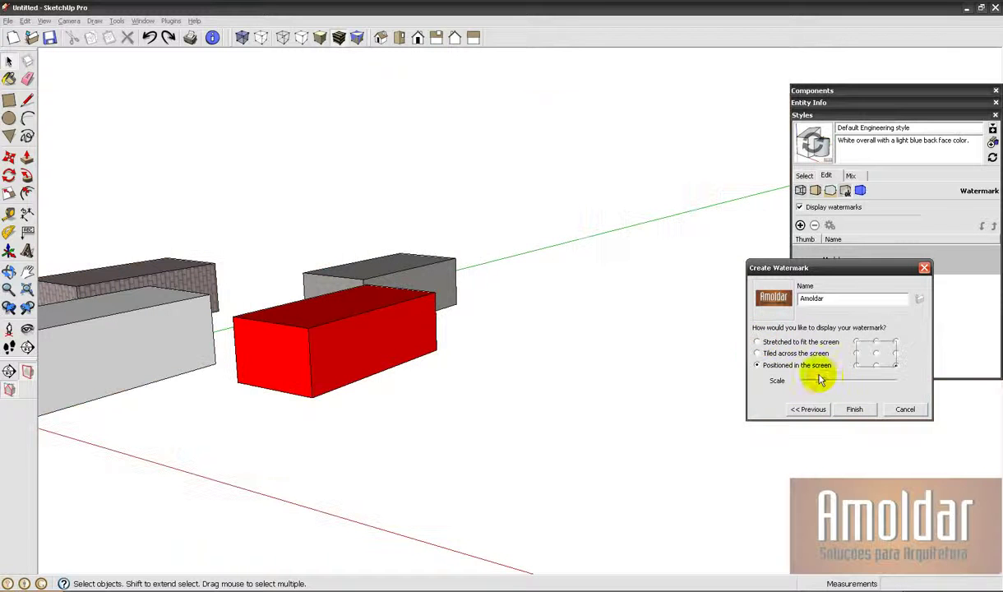
pyautogui.click(854, 409)
# Review the Amoldar watermark's blend, display mode, scale and position settings, and accept them as they are
pyautogui.scroll(-5, 676, 337)
pyautogui.moveTo(687, 364); pyautogui.dragTo(642, 396, button='middle')
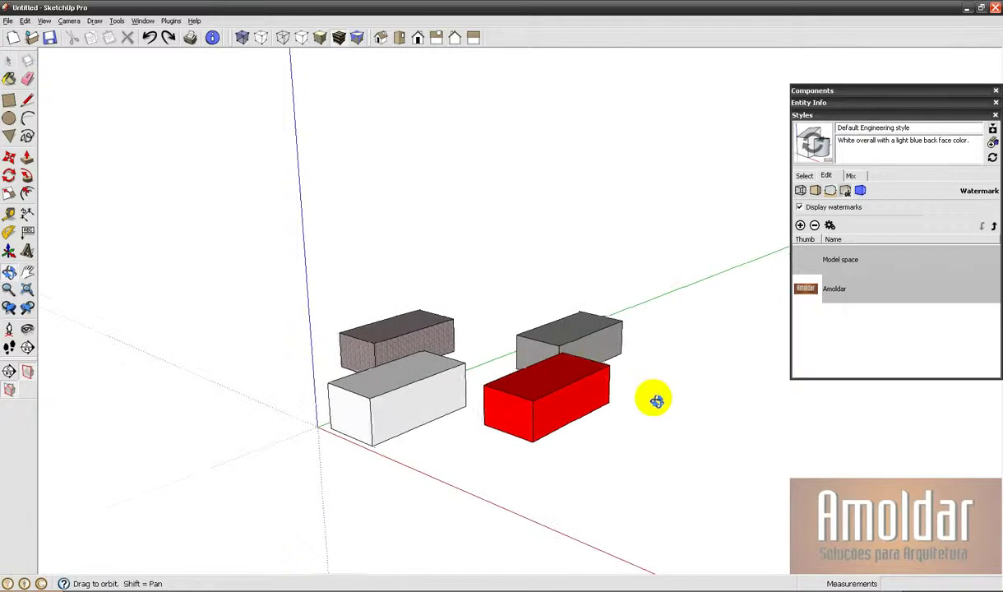
pyautogui.scroll(2, 748, 328)
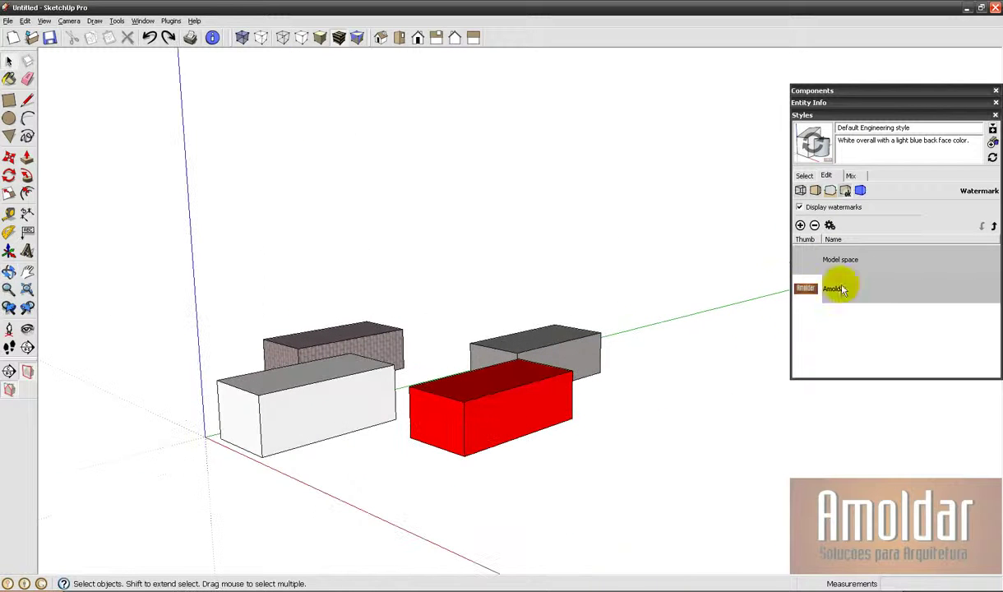
pyautogui.click(828, 225)
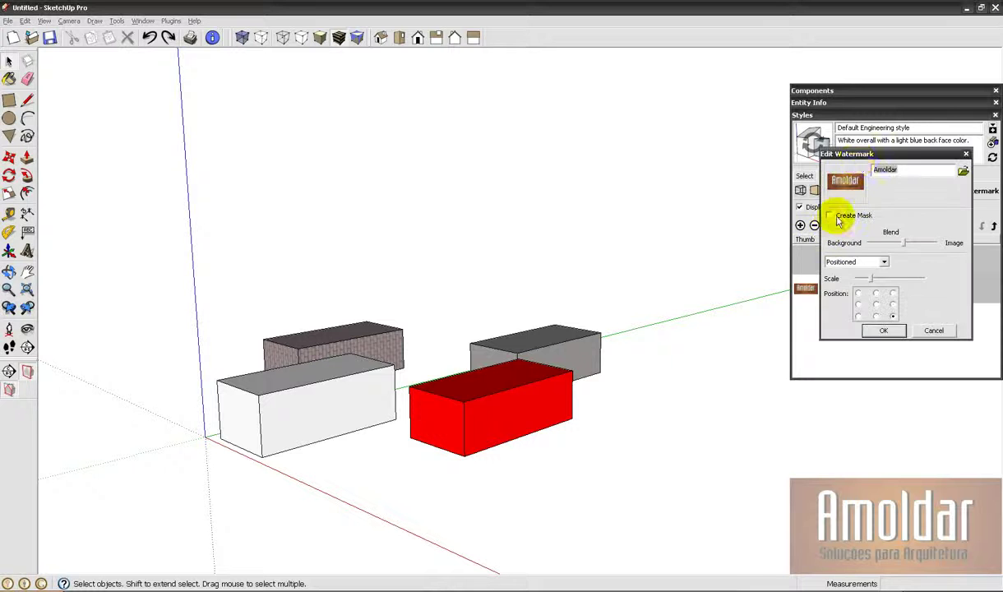
pyautogui.moveTo(859, 164); pyautogui.dragTo(683, 211)
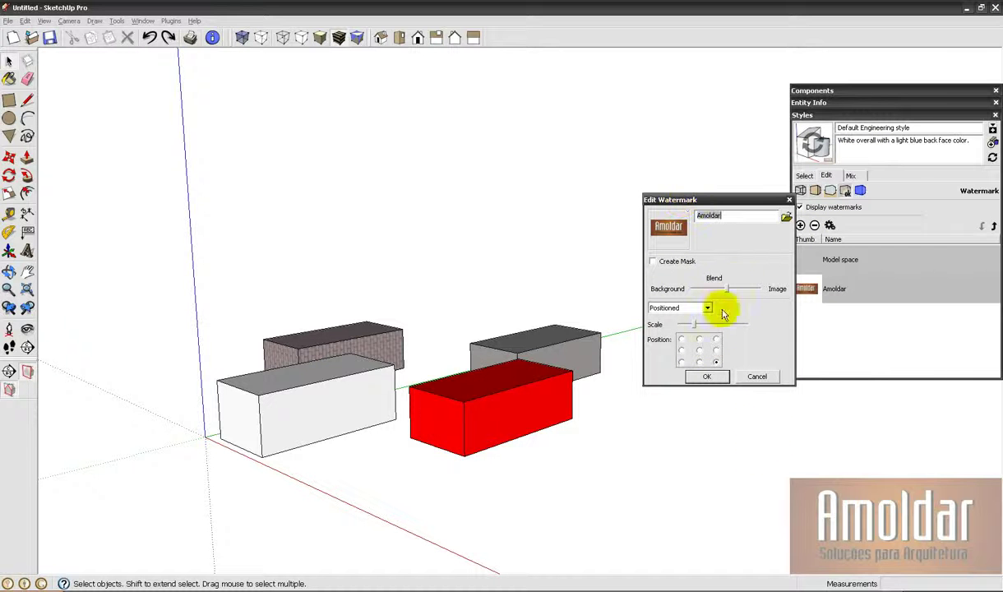
pyautogui.click(709, 309)
pyautogui.click(713, 310)
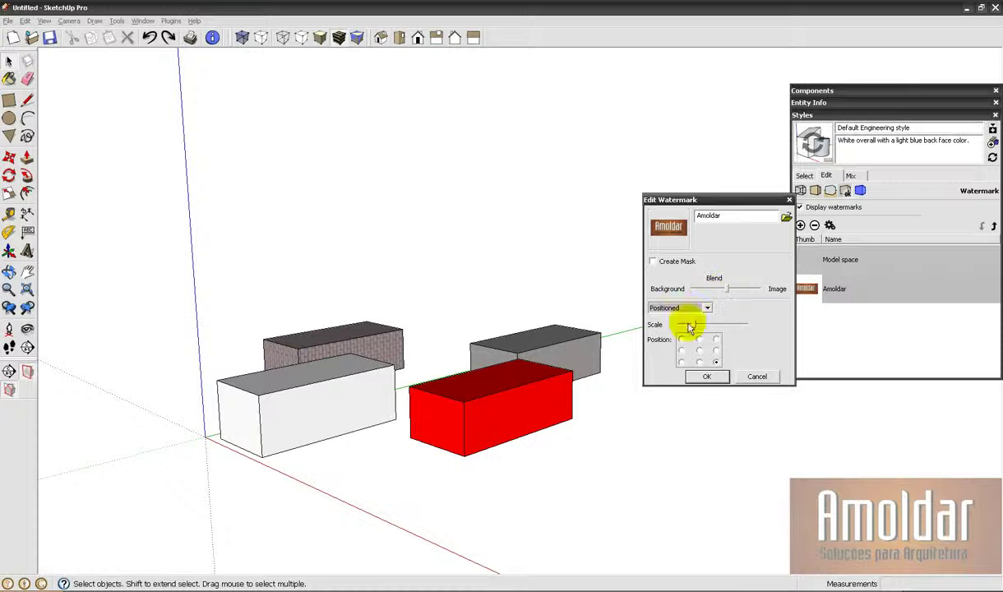
pyautogui.click(711, 384)
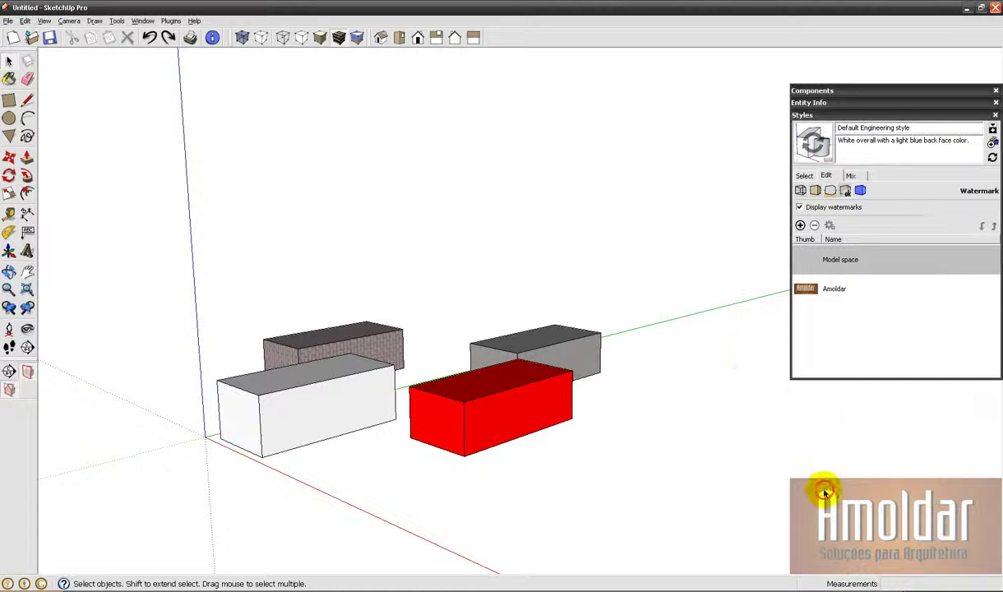
pyautogui.moveTo(638, 394)
pyautogui.mouseDown(button='middle')
pyautogui.moveTo(619, 395)
pyautogui.moveTo(624, 374)
pyautogui.moveTo(646, 388)
pyautogui.mouseUp(button='middle')
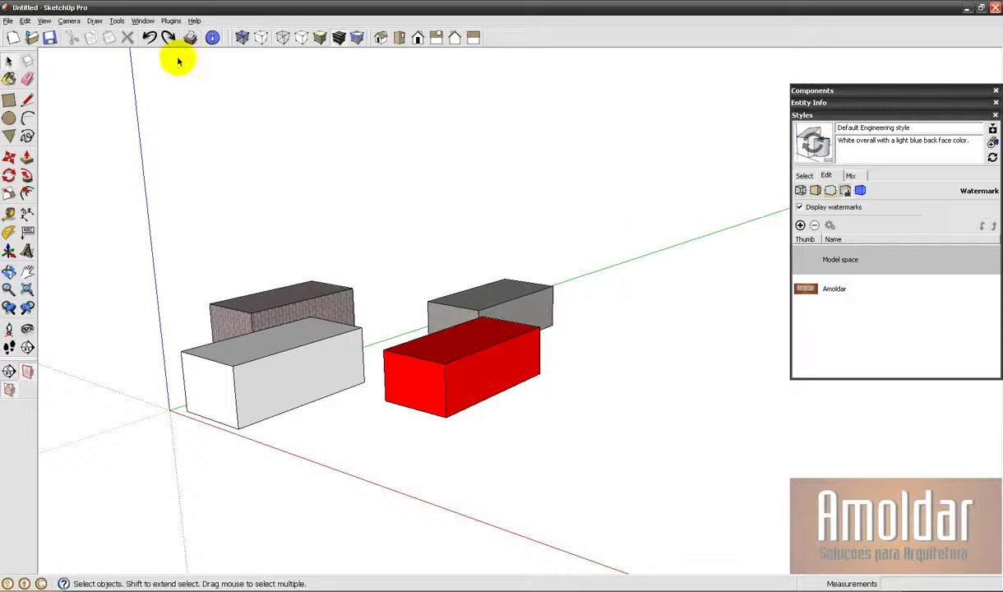
# Inspect the style's modeling settings and the selection colour on the white box's top edge, and return to the styles in the model
pyautogui.click(860, 191)
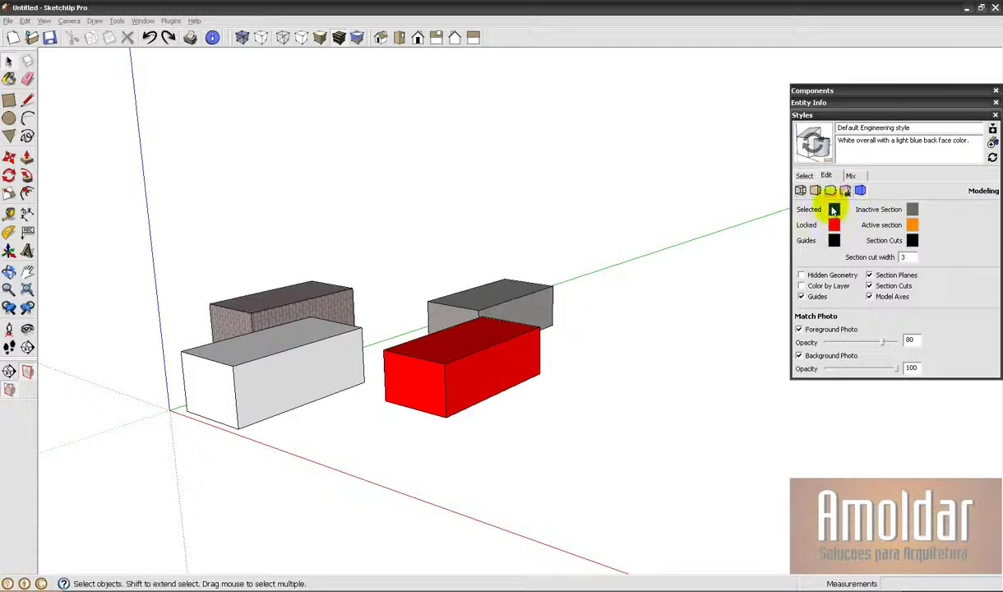
pyautogui.scroll(3, 416, 374)
pyautogui.click(414, 386)
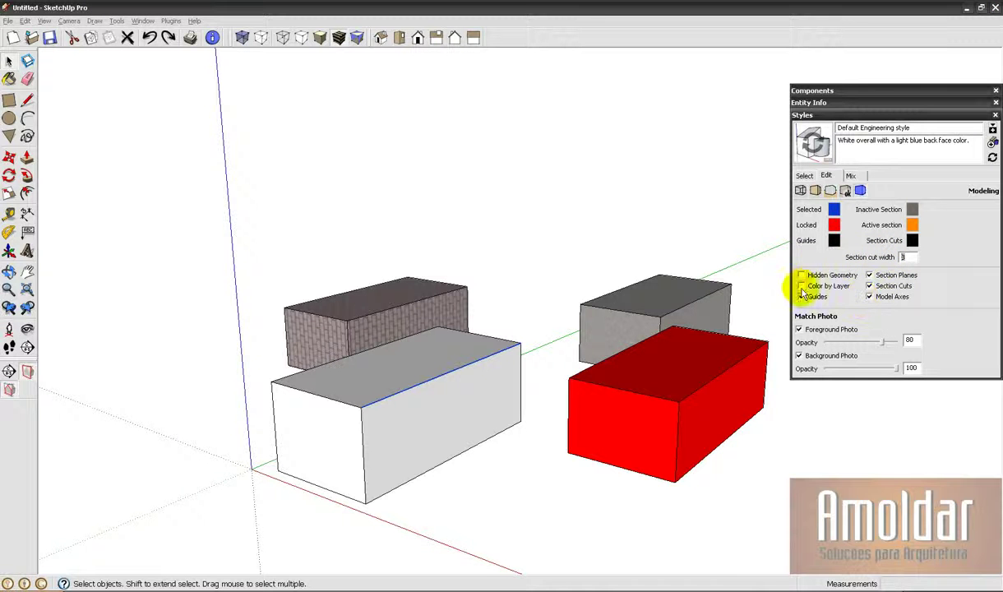
pyautogui.click(45, 20)
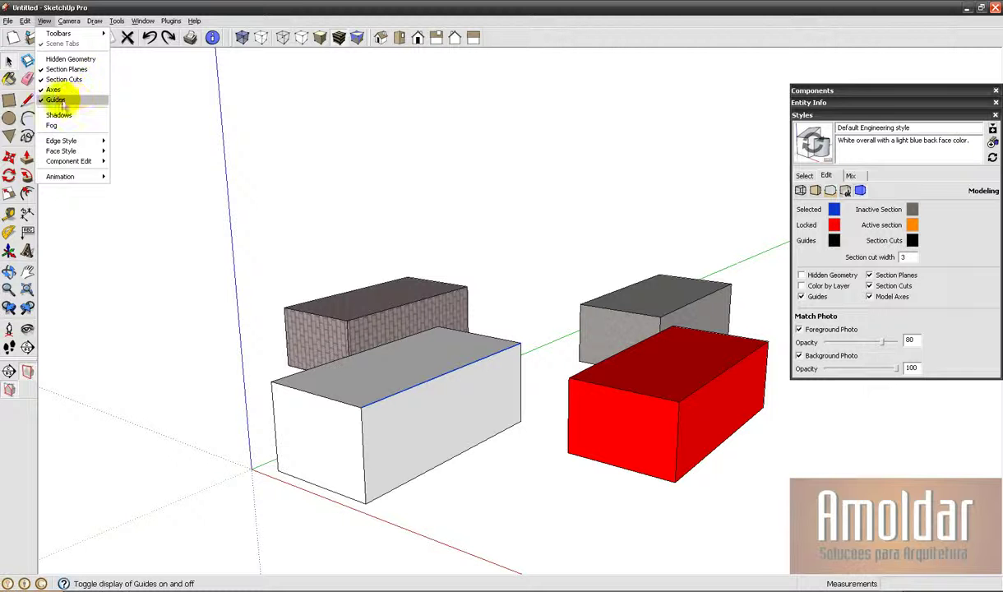
pyautogui.click(481, 462)
pyautogui.moveTo(481, 462); pyautogui.dragTo(481, 426, button='middle')
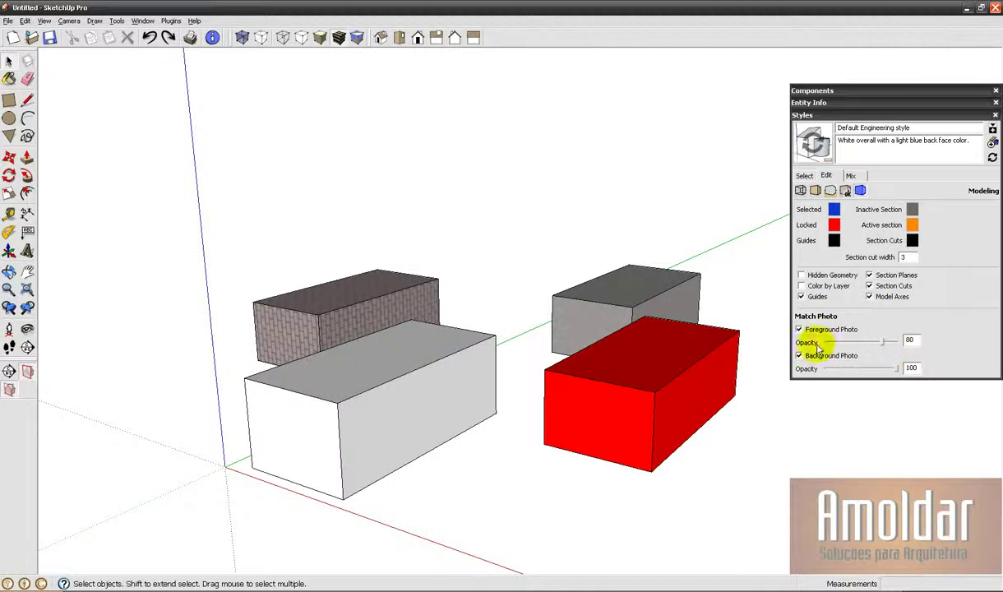
pyautogui.click(806, 176)
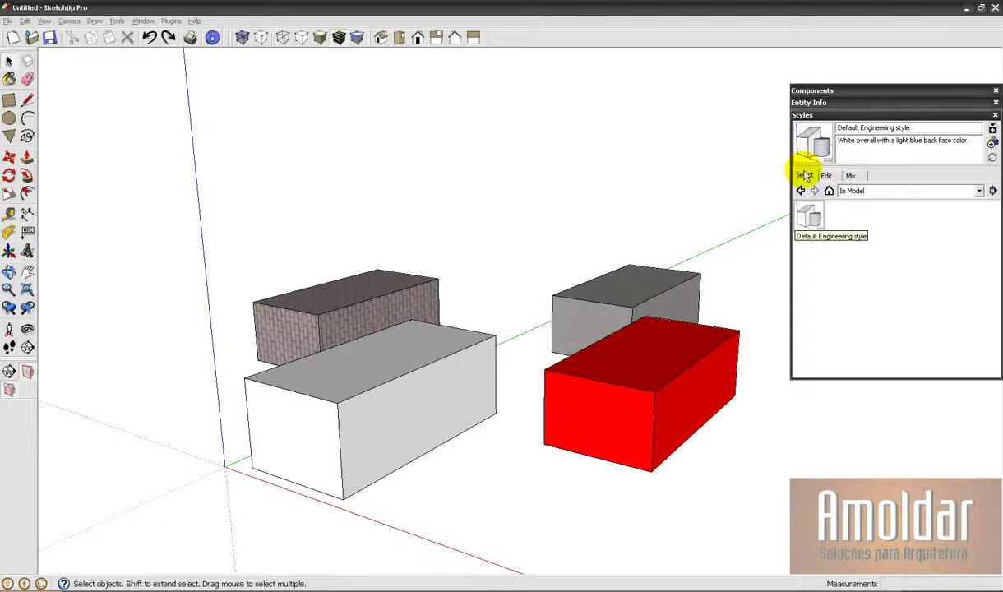
# Mix the Red Brick style's background settings and the Beige and Green style's edge settings into the current style
pyautogui.rightClick(817, 222)
pyautogui.click(991, 128)
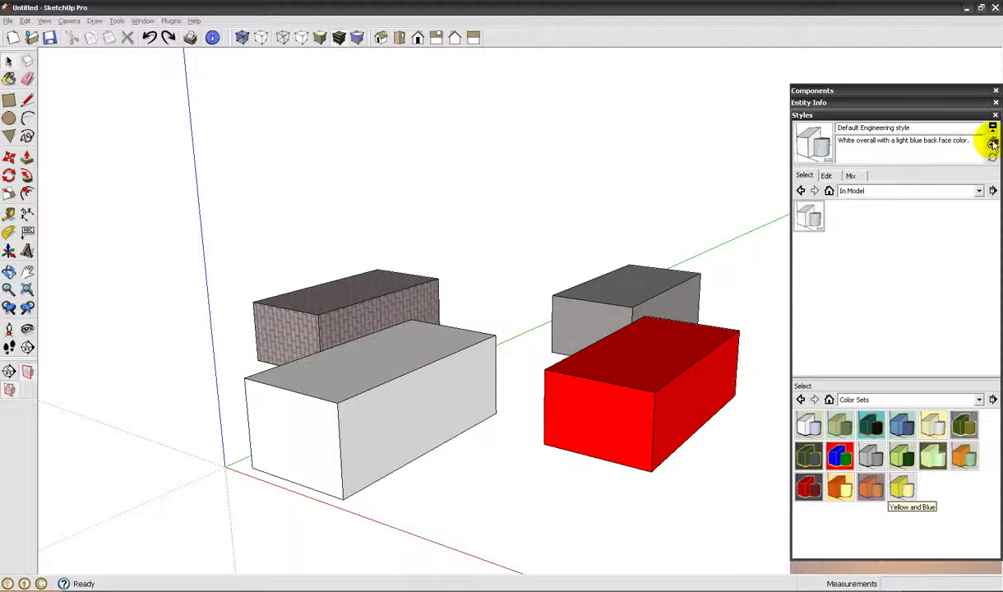
pyautogui.click(852, 175)
pyautogui.moveTo(672, 350); pyautogui.dragTo(649, 302, button='middle')
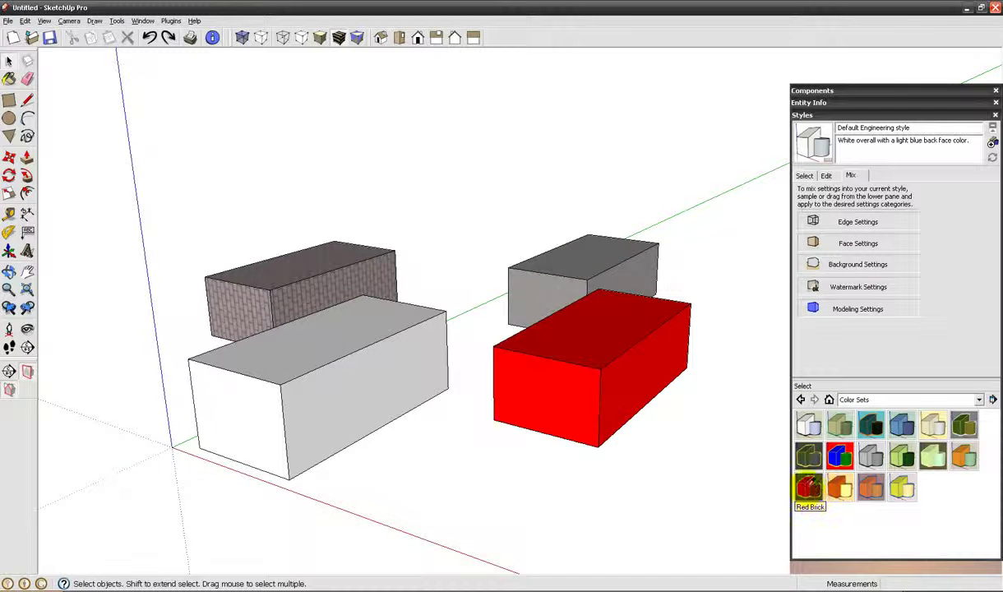
pyautogui.moveTo(808, 490)
pyautogui.mouseDown()
pyautogui.moveTo(881, 312)
pyautogui.moveTo(890, 255)
pyautogui.mouseUp()
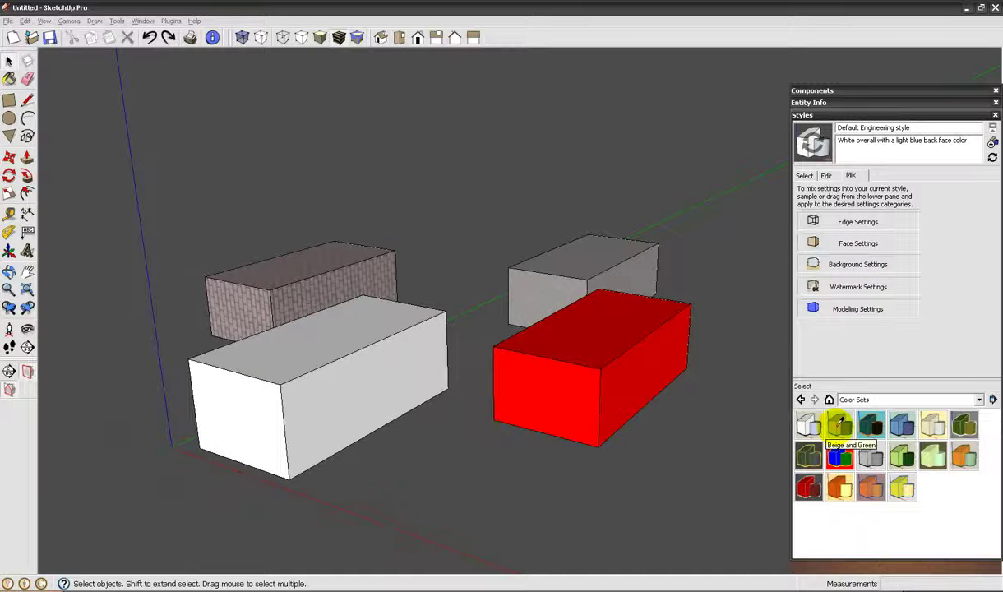
pyautogui.click(847, 221)
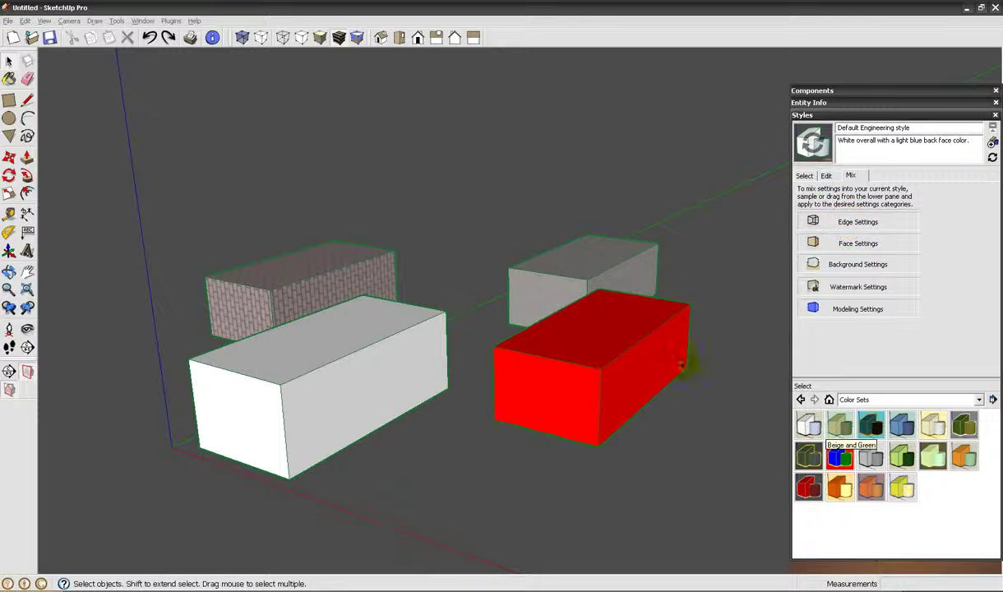
# Mix the light-and-dark-green colour set's face settings into the current style, and create a new style from the mix
pyautogui.click(904, 458)
pyautogui.click(857, 243)
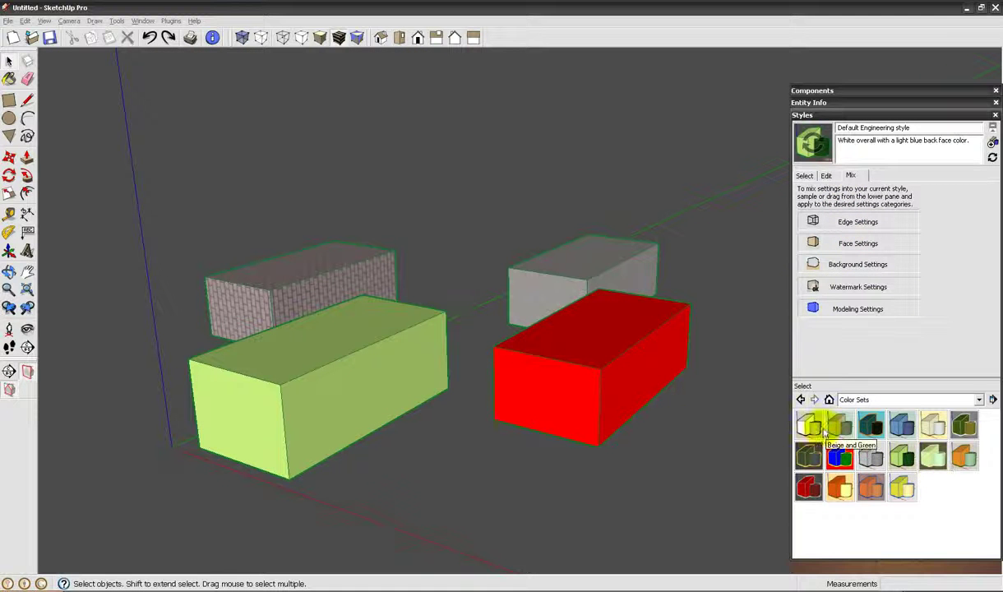
pyautogui.click(903, 485)
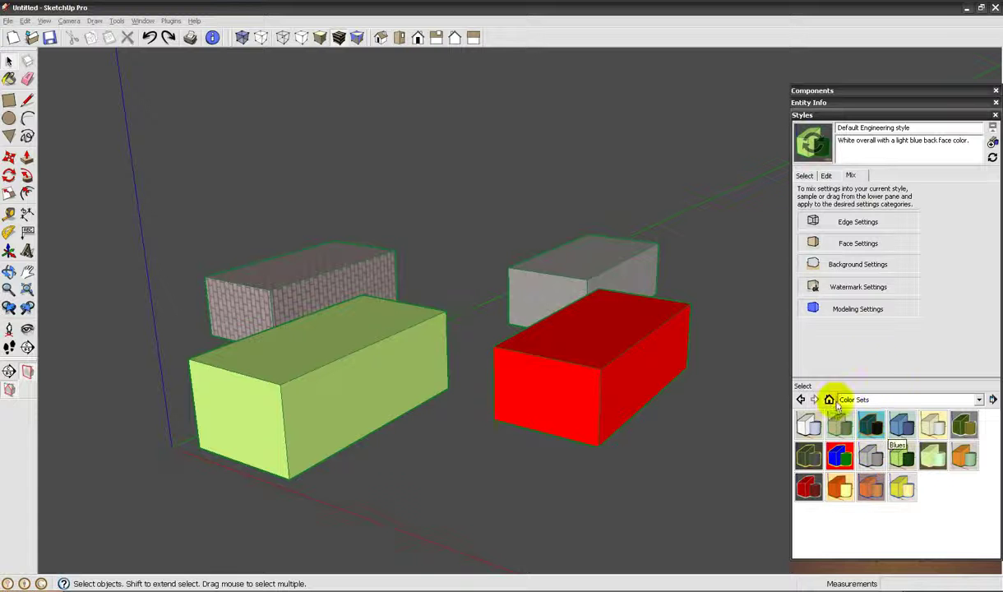
pyautogui.click(804, 175)
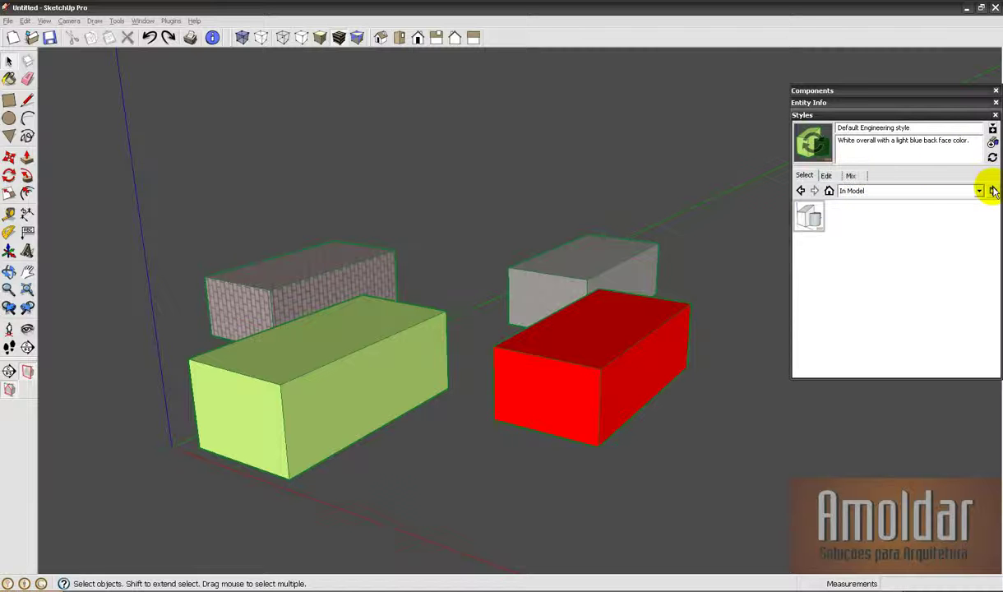
pyautogui.click(993, 143)
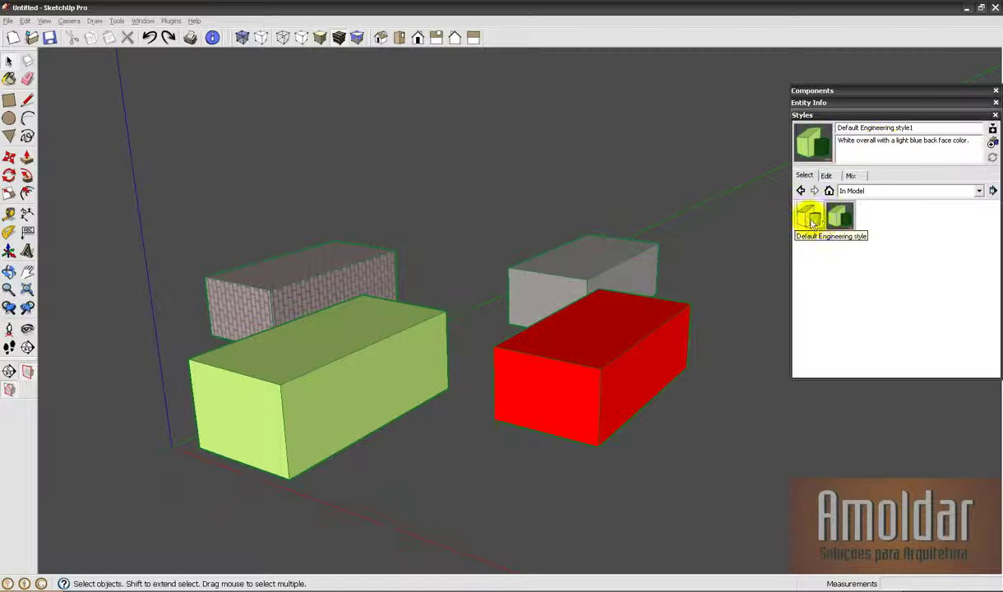
# Try mixing the Blue and Orange style into the background settings, and create another new style in the model
pyautogui.click(850, 175)
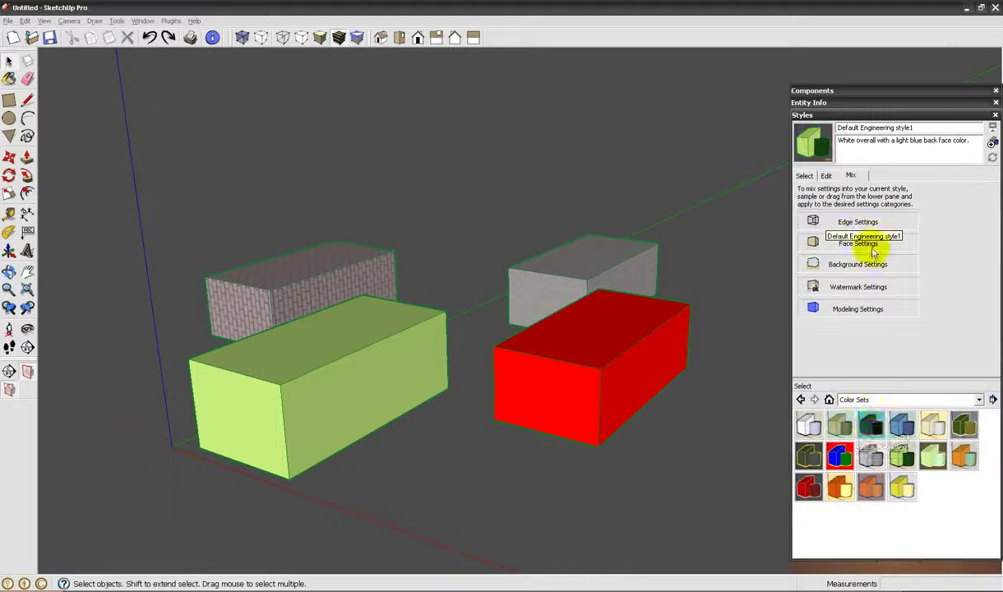
pyautogui.moveTo(872, 427); pyautogui.dragTo(823, 267)
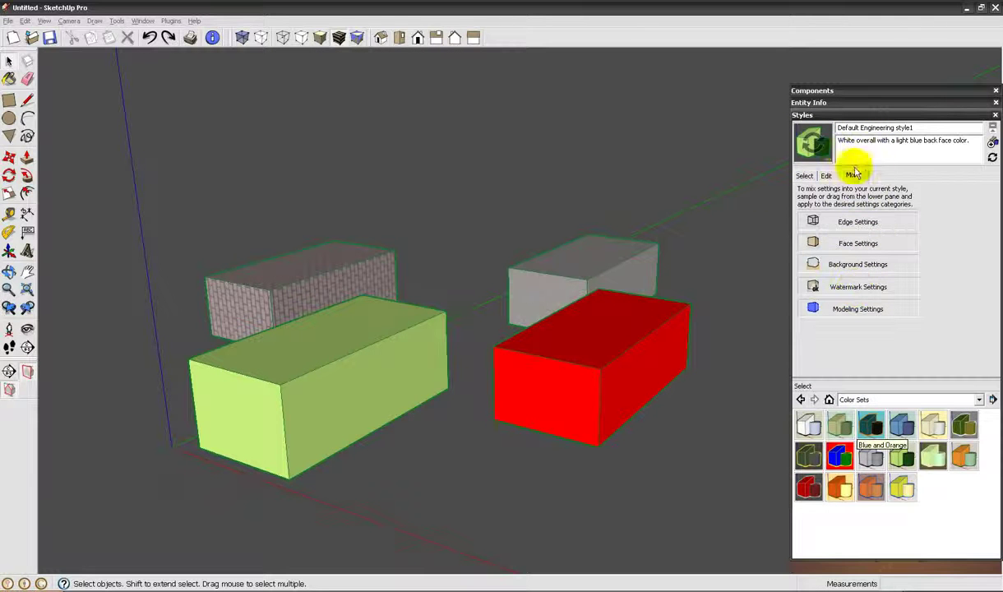
pyautogui.click(990, 146)
pyautogui.click(806, 175)
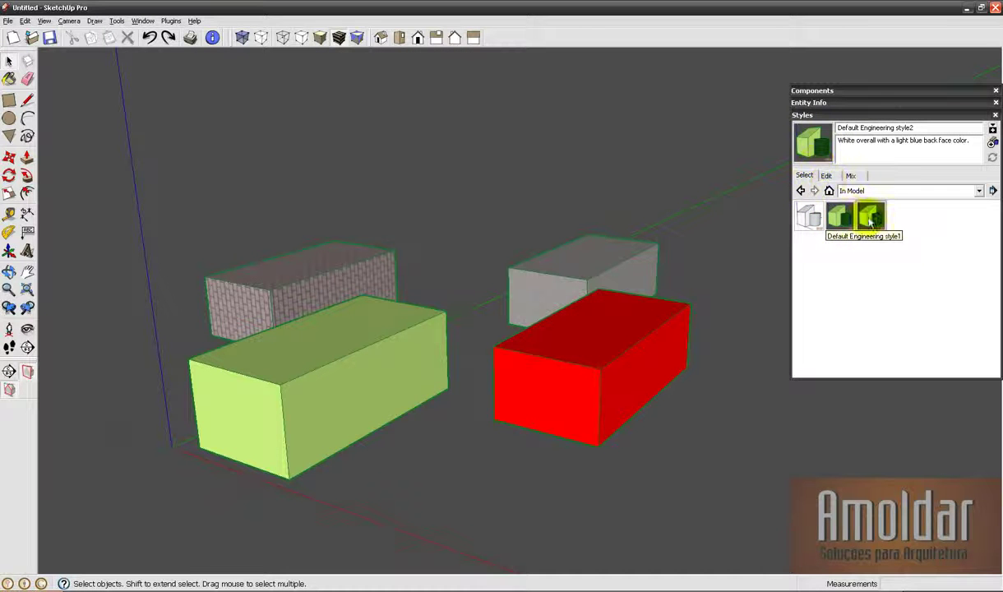
pyautogui.click(826, 177)
pyautogui.click(805, 176)
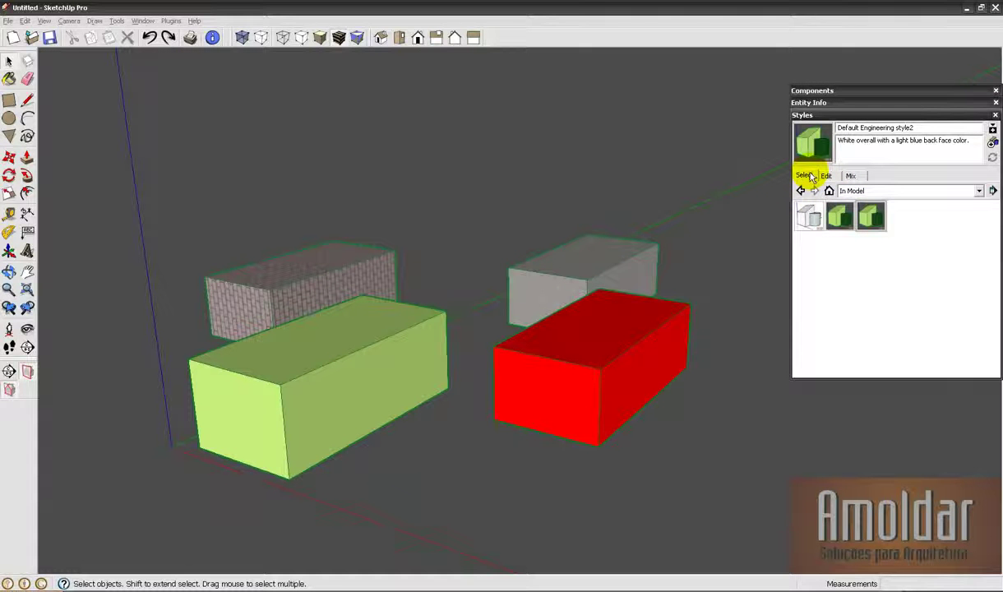
pyautogui.click(826, 175)
pyautogui.click(804, 176)
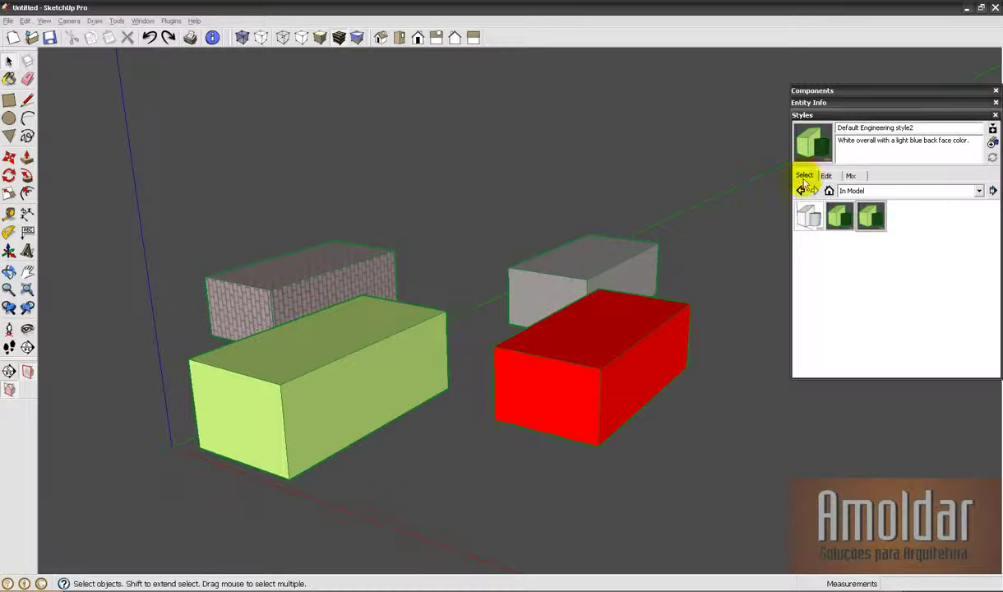